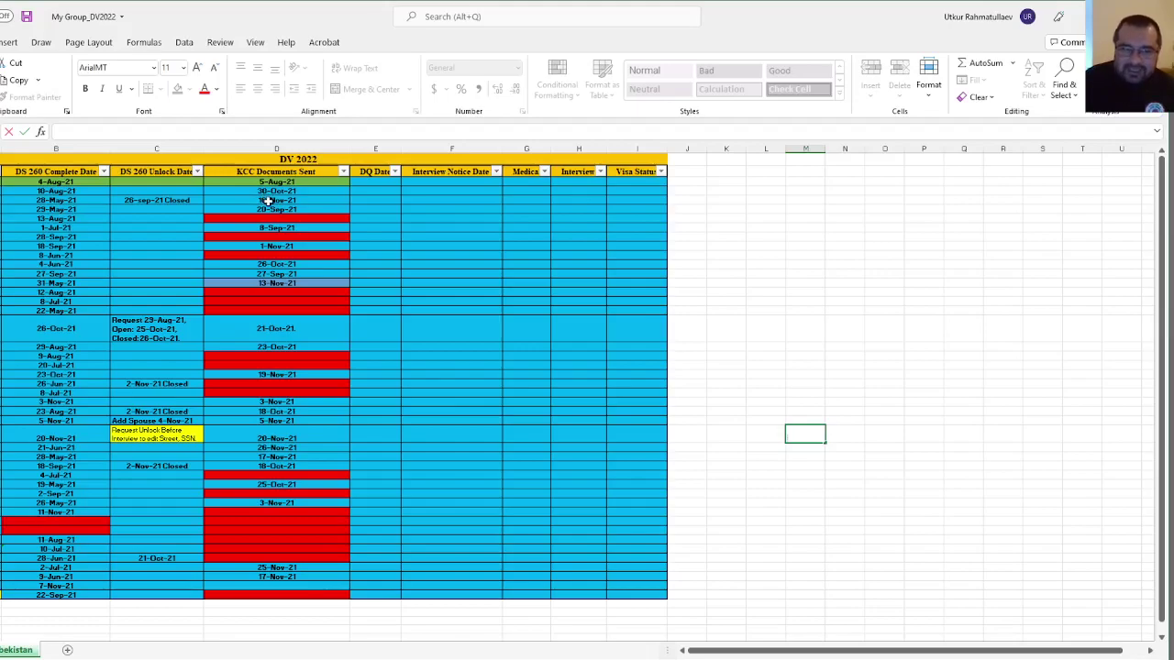
key("F2")
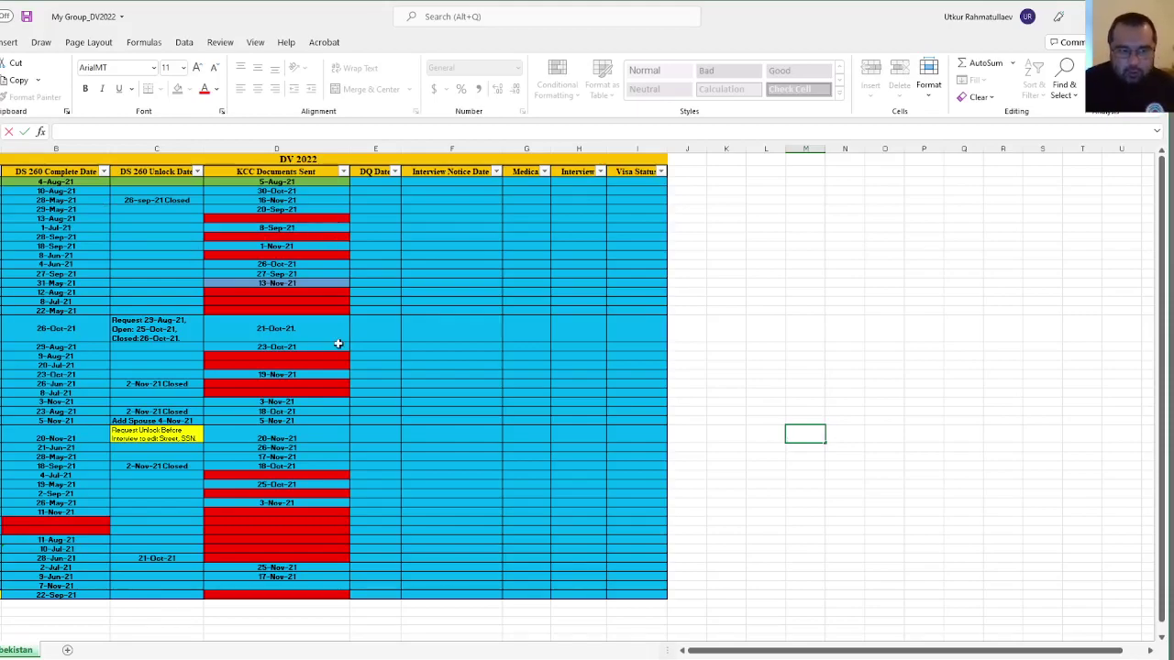
scroll(336, 341, "down", 1)
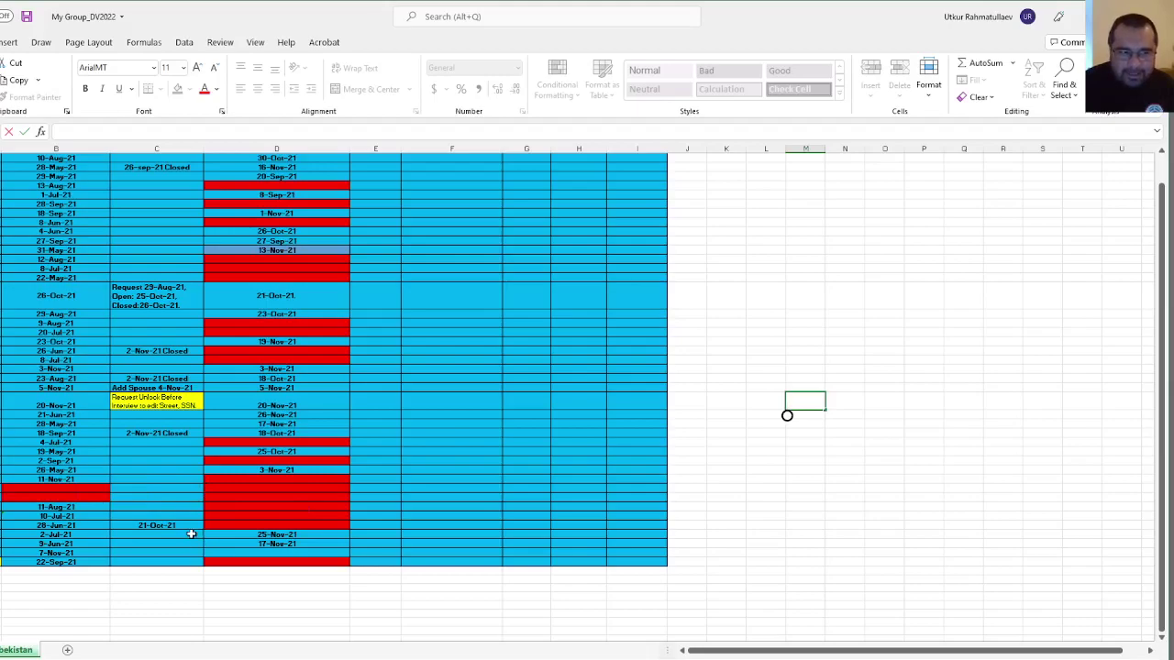
scroll(197, 536, "up", 1)
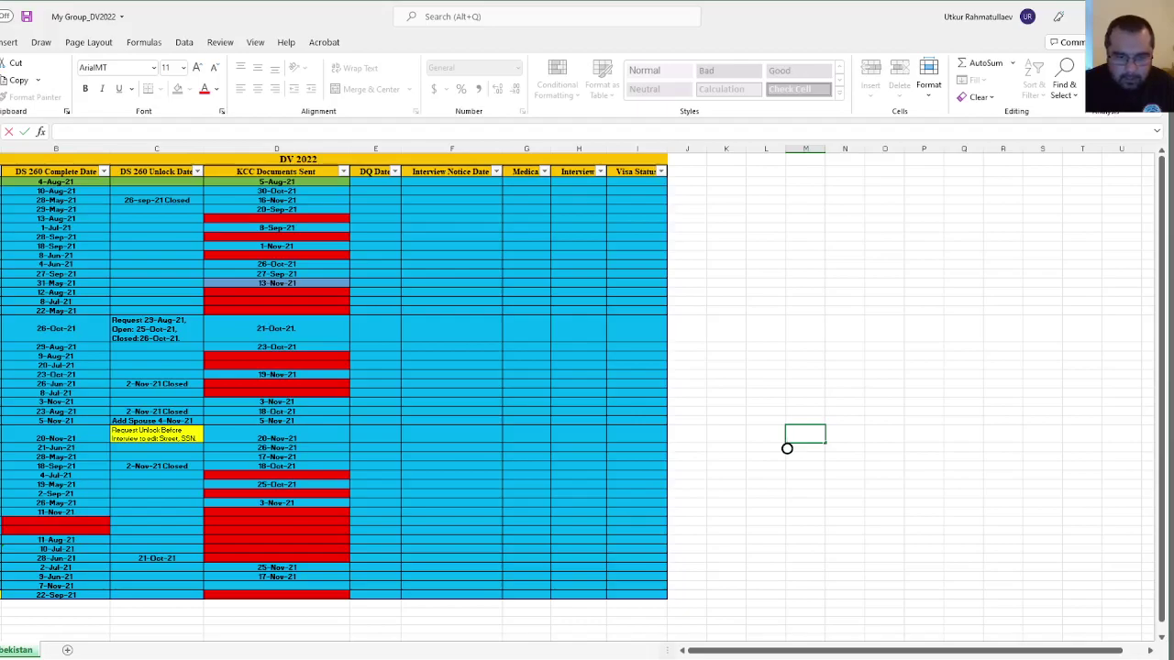
- Switch to the new Gmail message and address it to the suggested KCC DV documents mailbox by searching for "kcc"
key("alt+Tab")
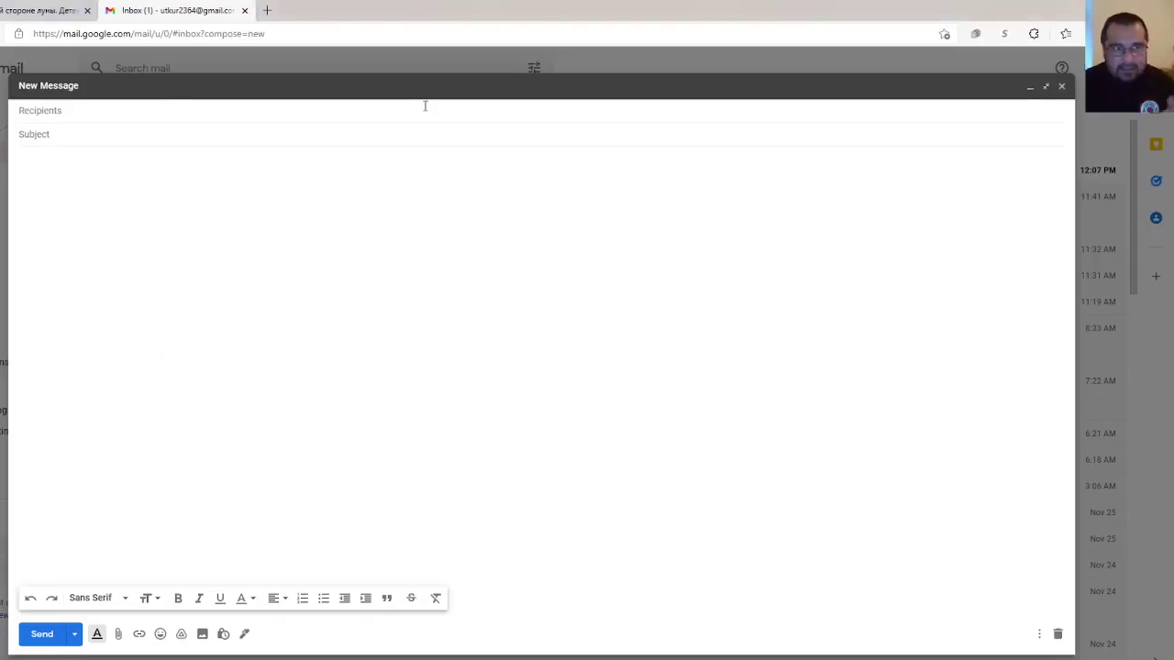
left_click(142, 114)
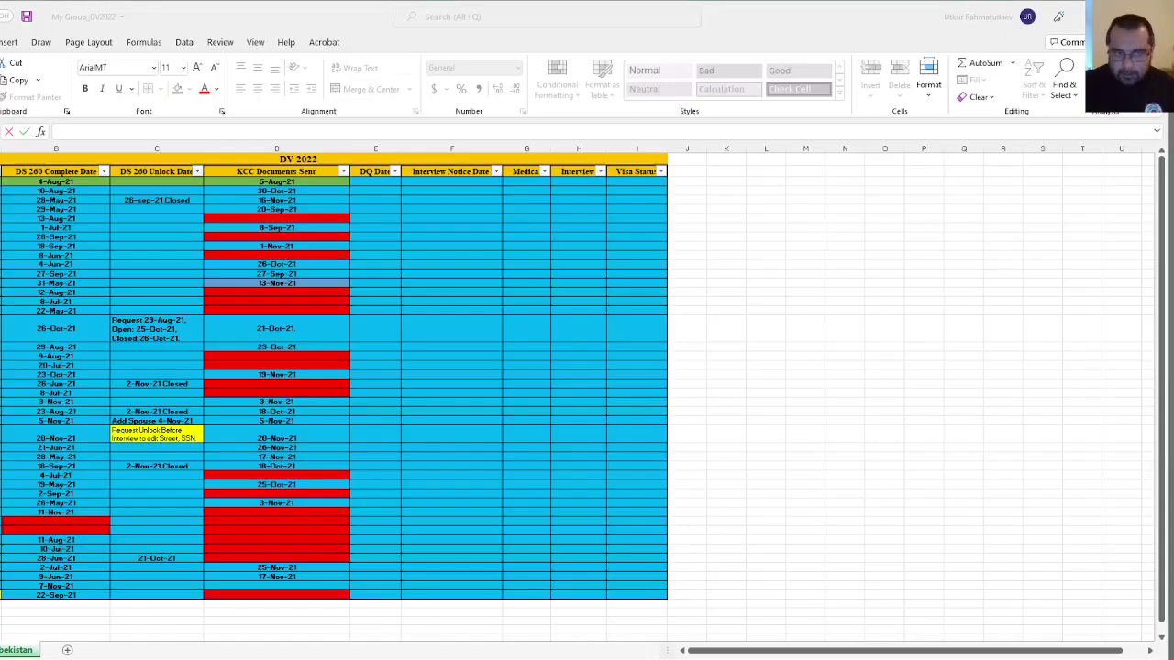
left_click(789, 438)
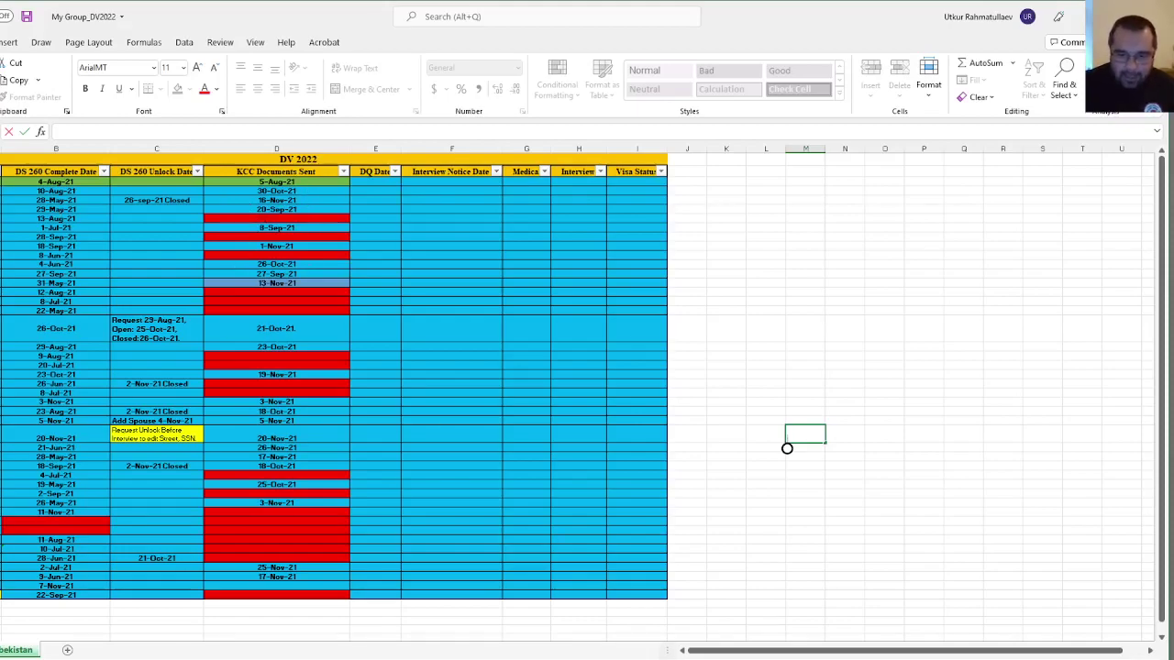
key("alt+Tab")
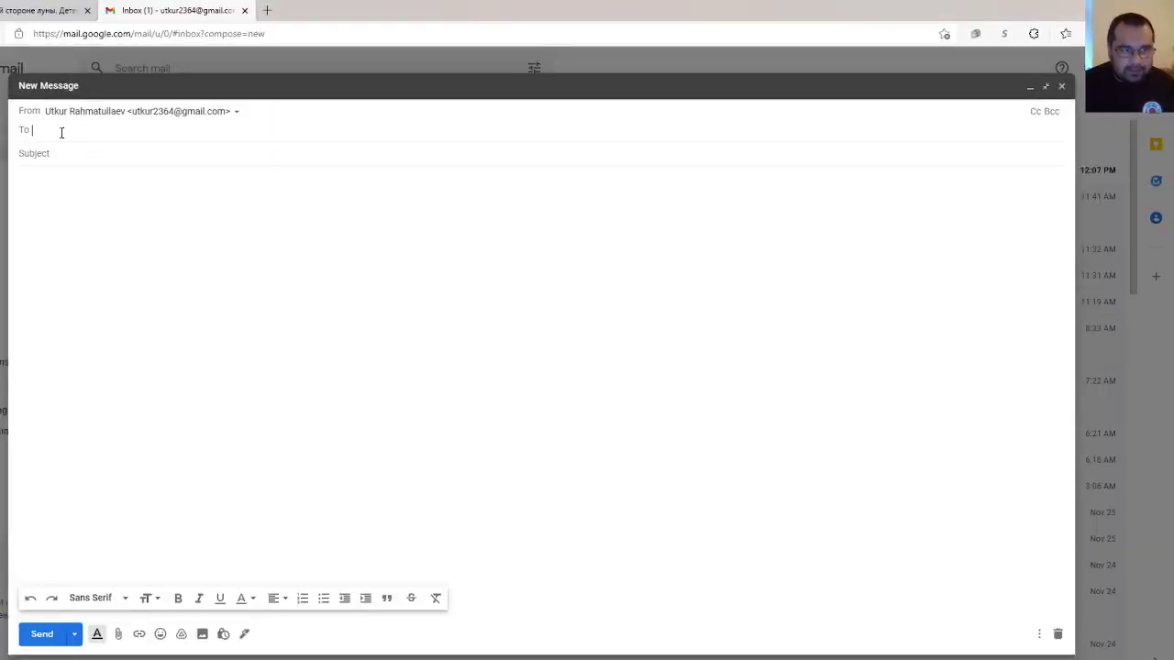
type("kcc")
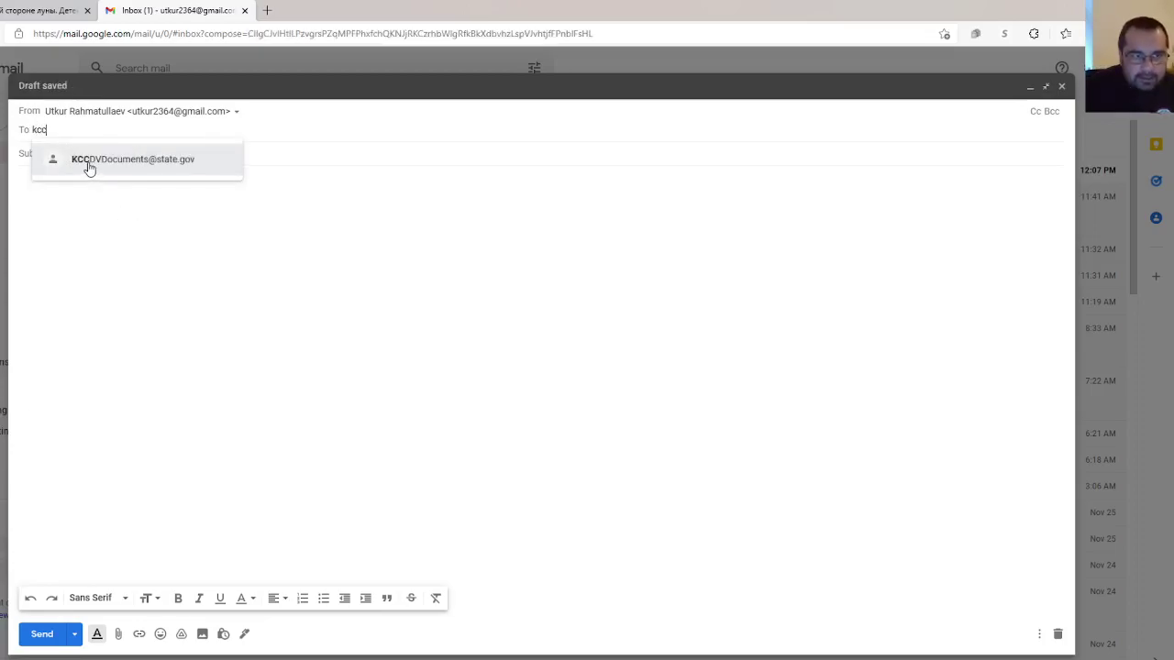
mouse_move(91, 166)
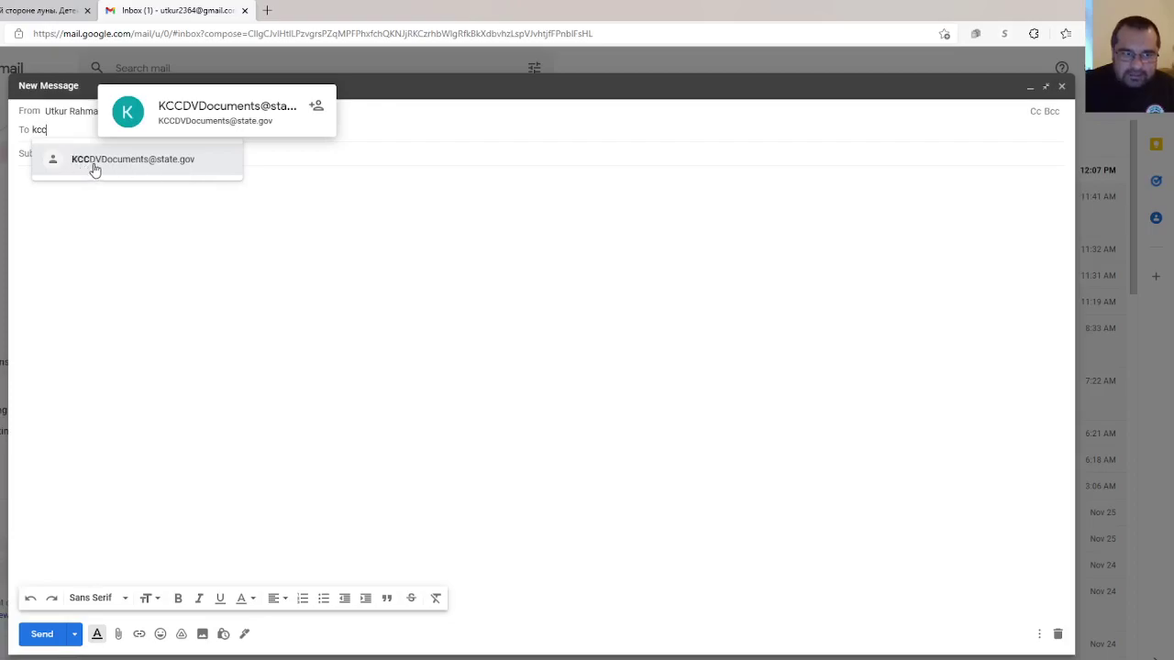
left_click(142, 165)
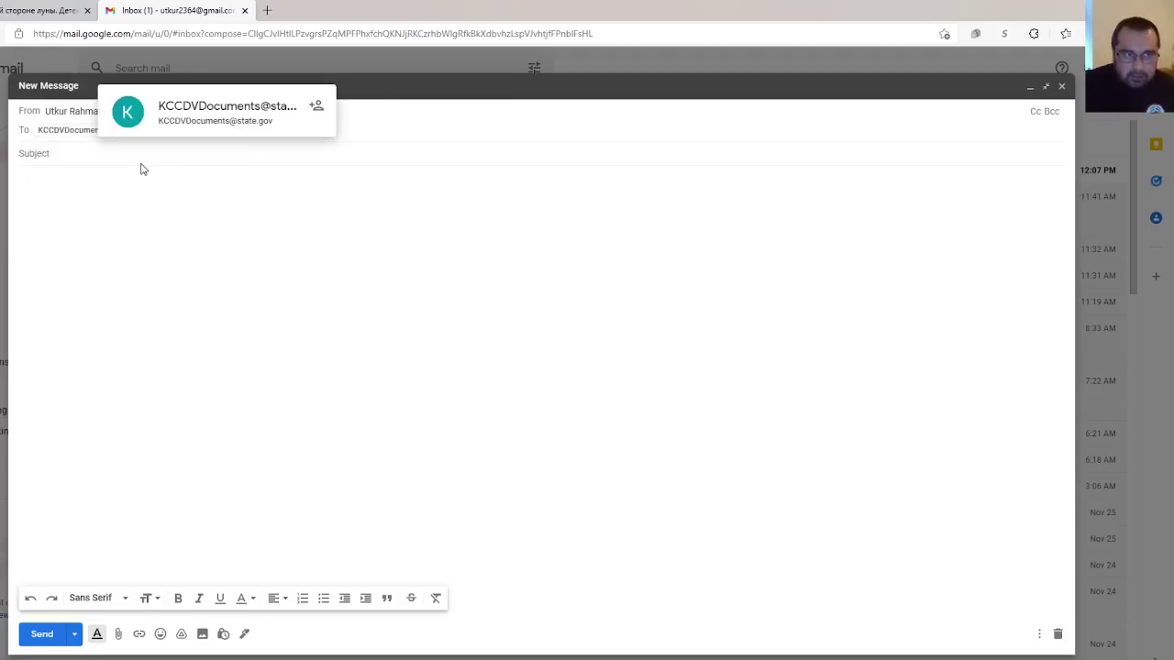
- Copy the case number from the heading of the KCC_SCAN_EMAIL PDF in Acrobat and paste it as the Gmail message's subject
left_click(90, 154)
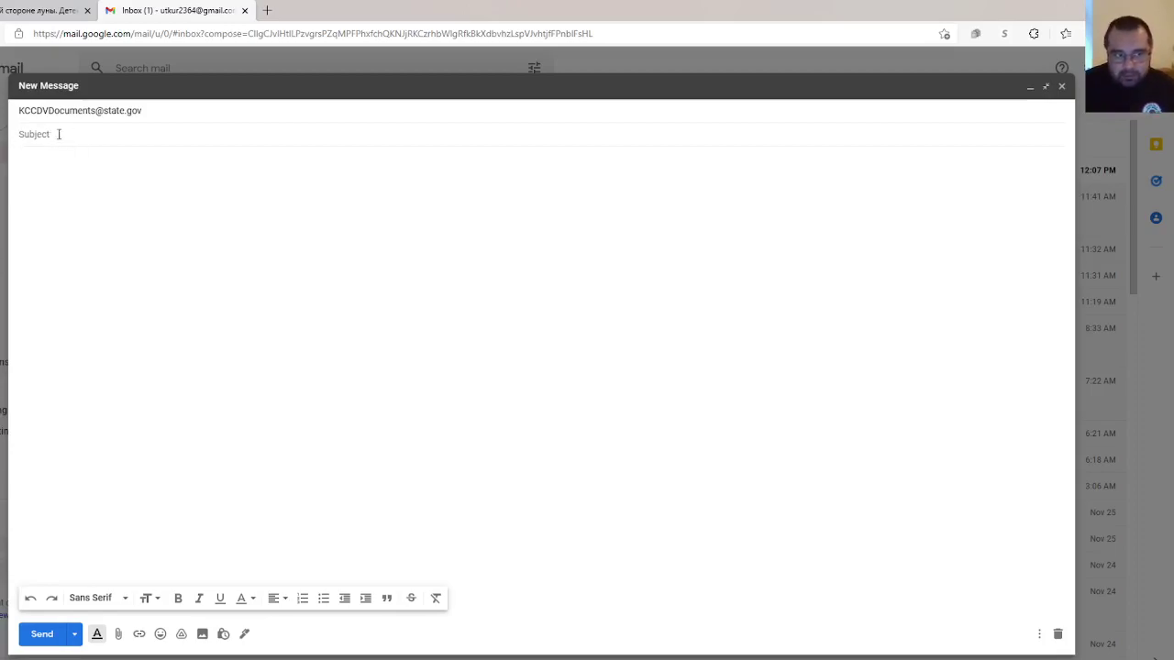
mouse_move(757, 659)
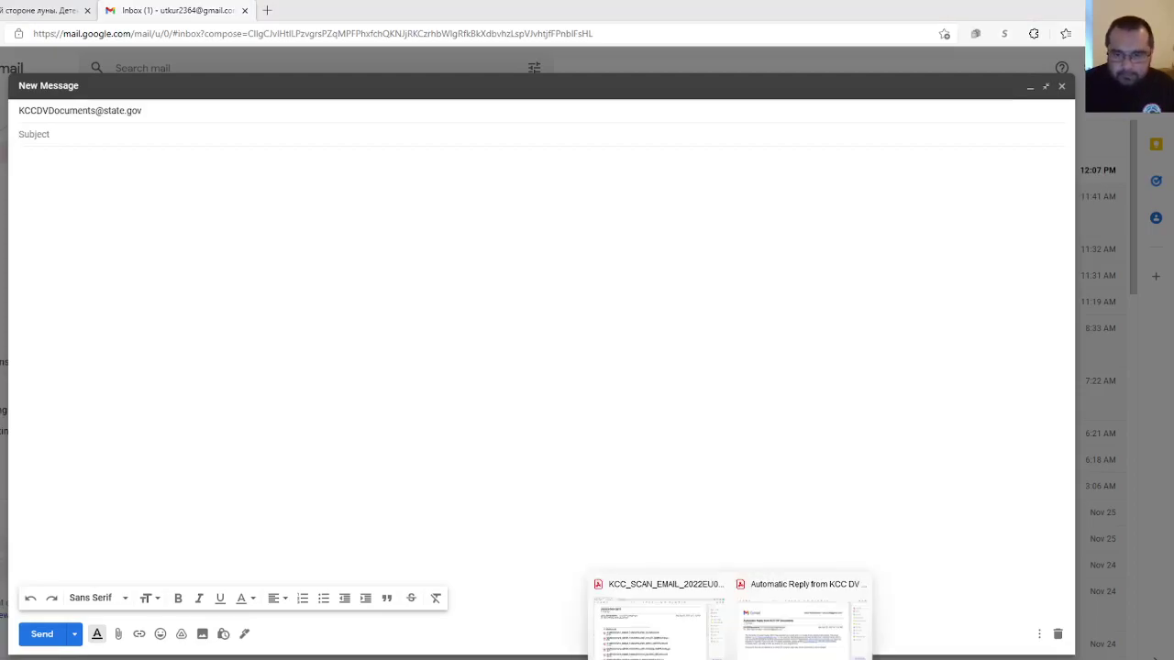
left_click(632, 642)
left_click_drag(2, 133, 180, 132)
right_click(142, 123)
left_click(175, 144)
mouse_move(470, 659)
left_click(469, 631)
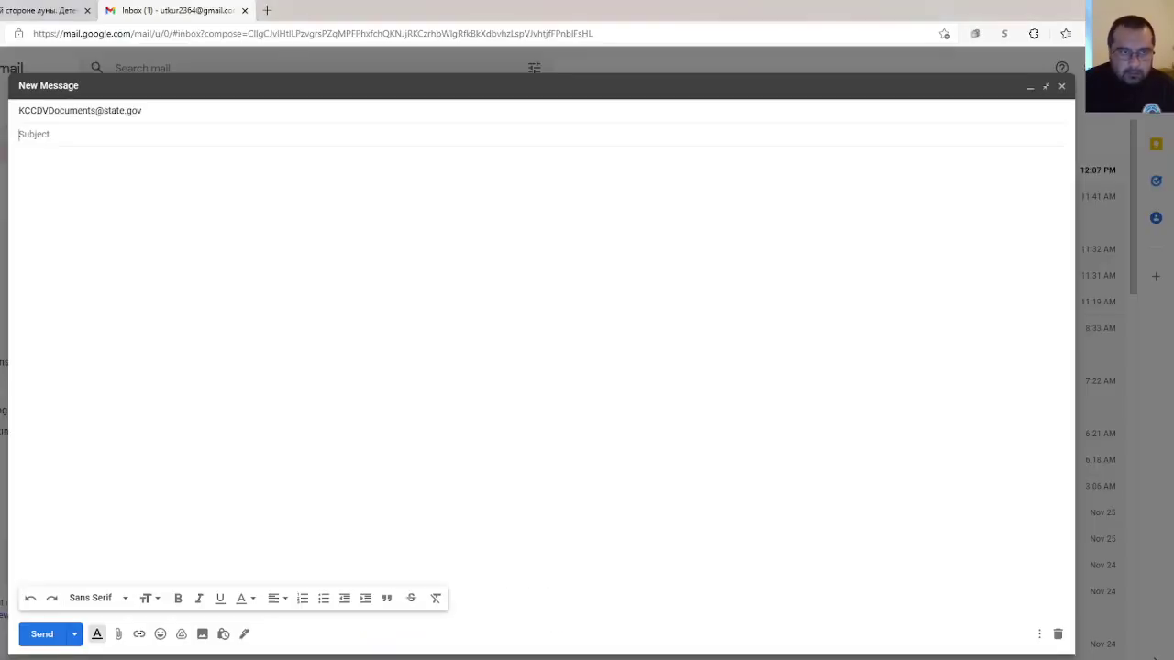
right_click(101, 139)
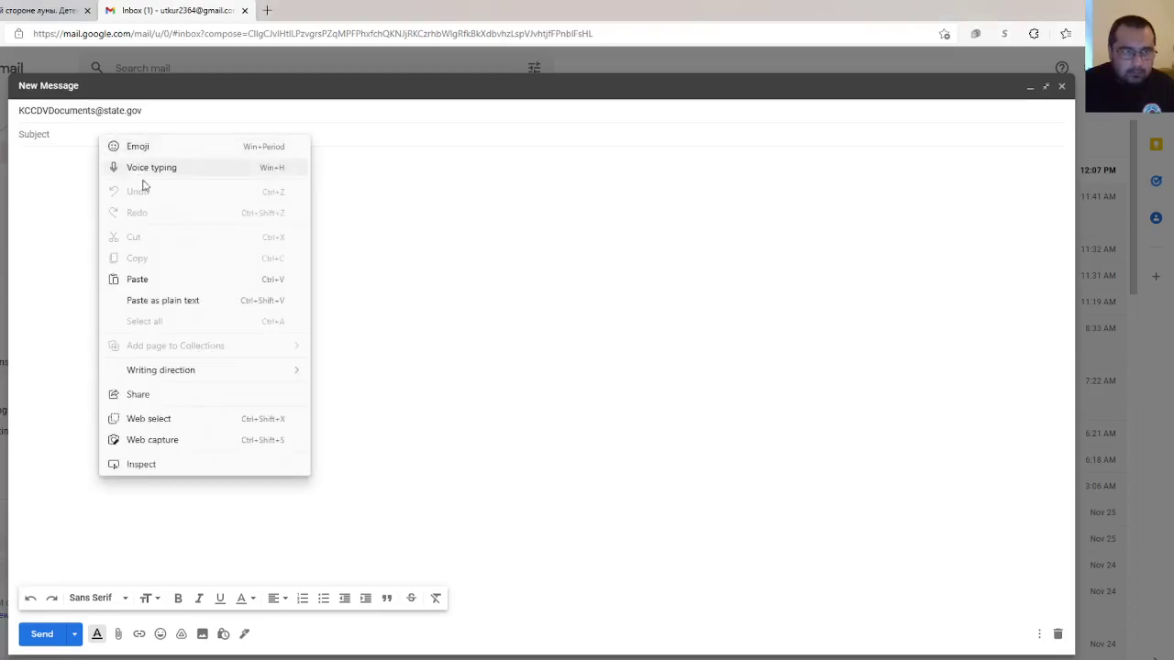
left_click(151, 278)
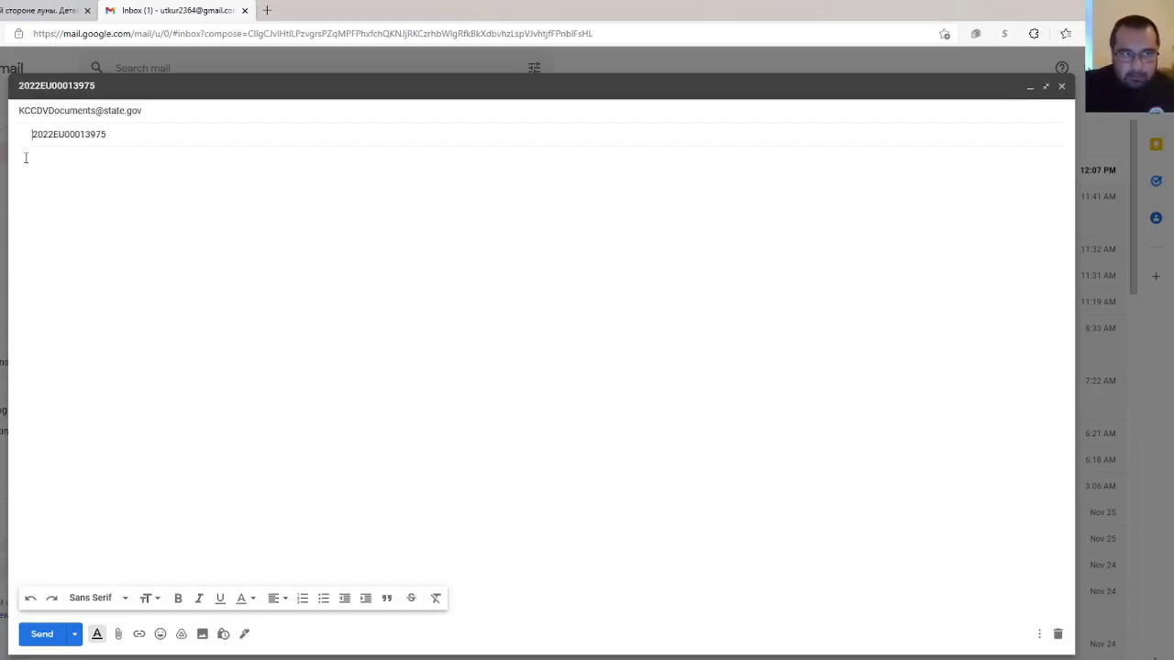
- Remove the blank spaces in front of the case number in the message's subject
left_click(155, 136)
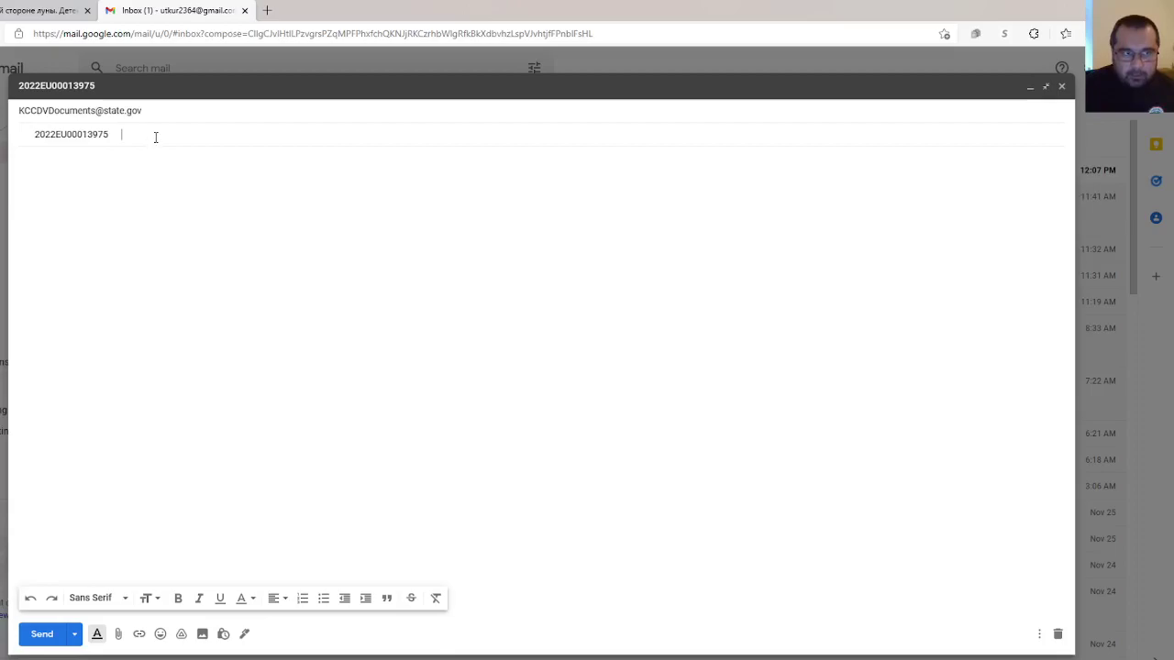
left_click(35, 134)
key("BackSpace")
key("BackSpace")
key("BackSpace")
key("BackSpace")
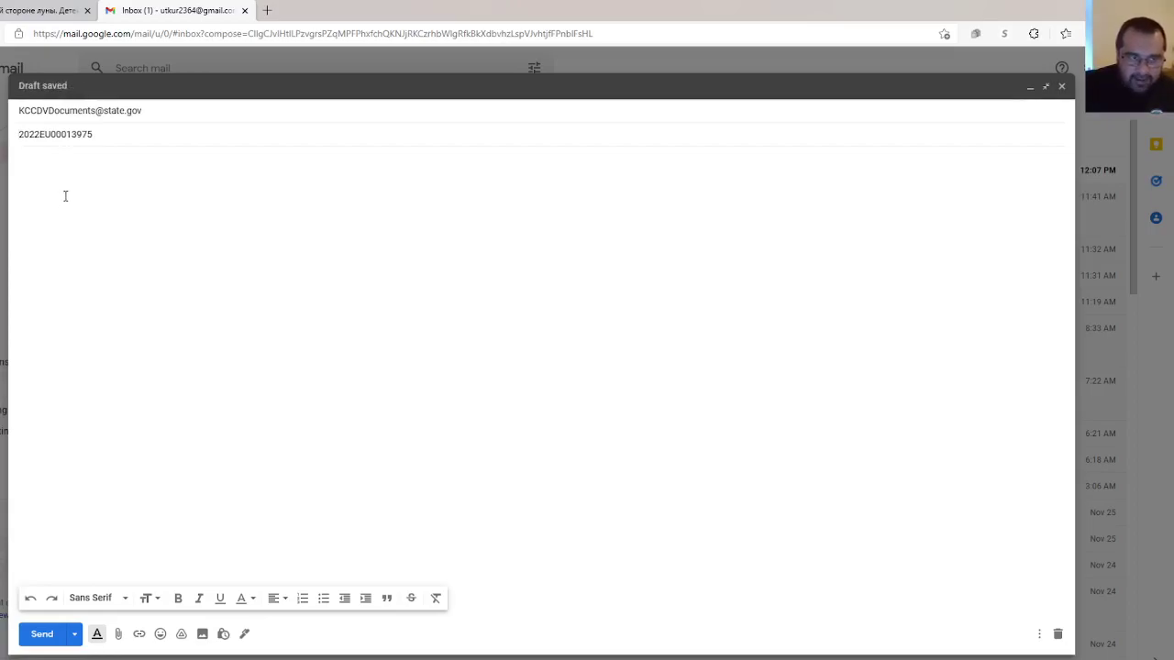
left_click(123, 369)
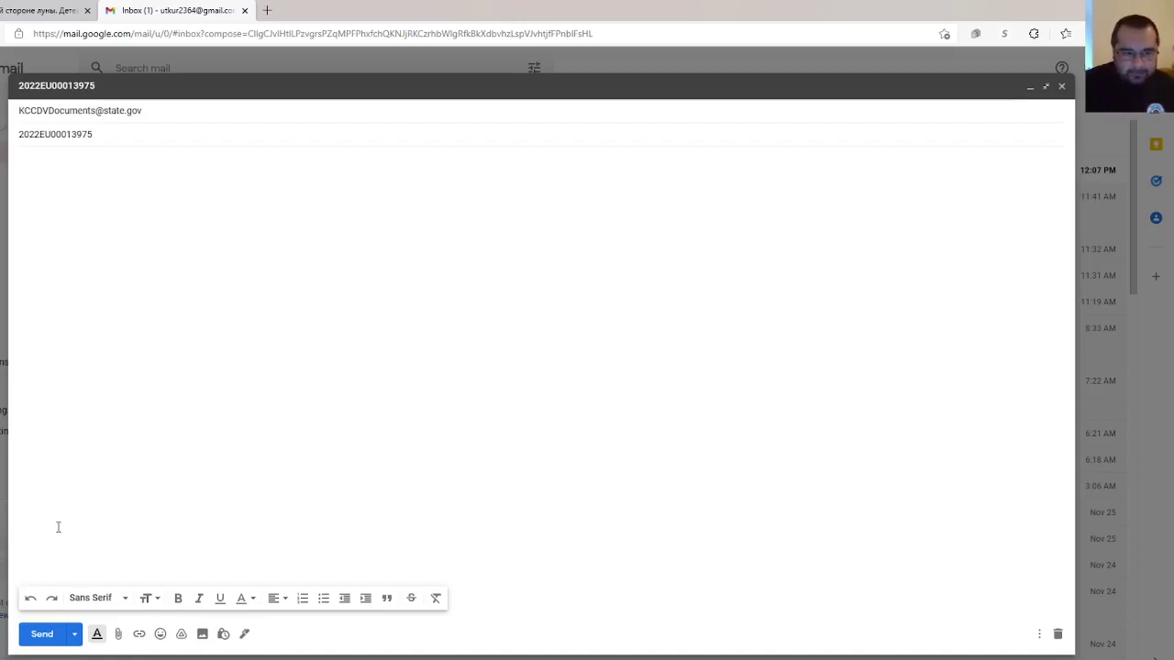
- Start attaching files and browse through DV2022, Cases and Client to the KCC folder inside the client's own folder
left_click(118, 634)
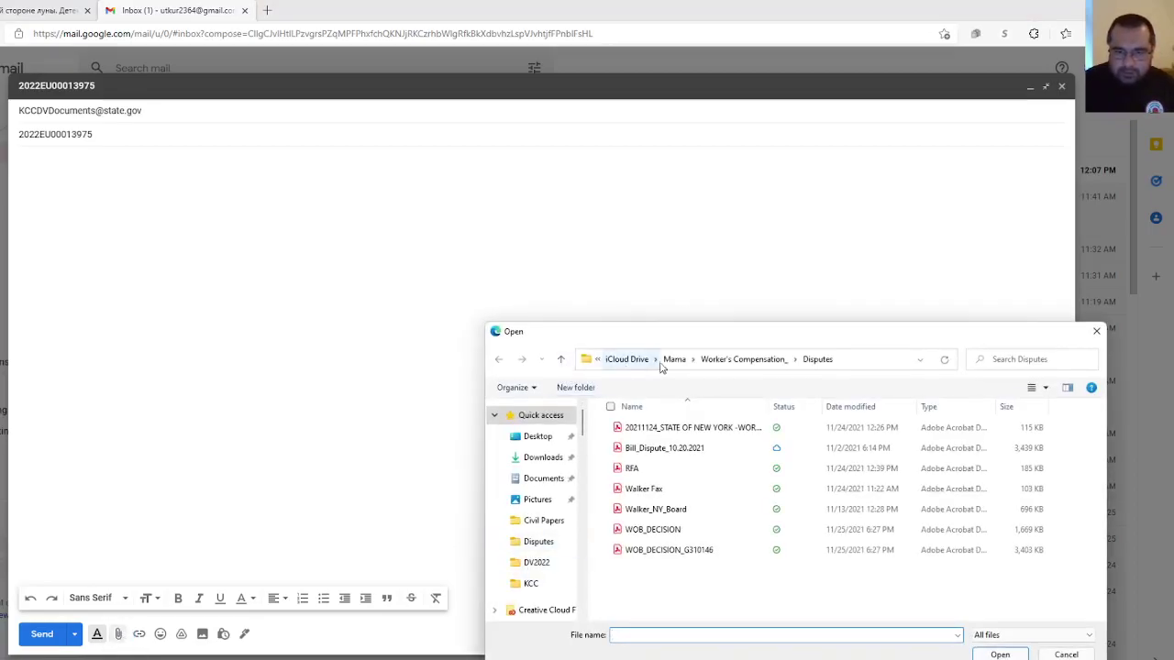
left_click(238, 491)
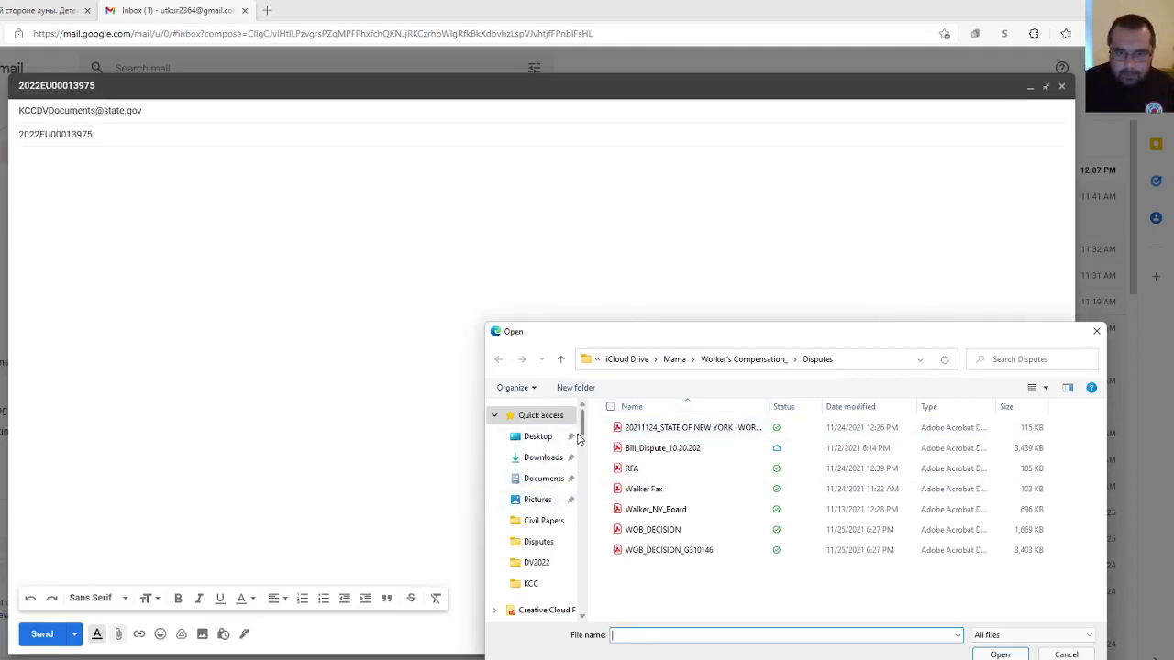
scroll(581, 427, "down", 2)
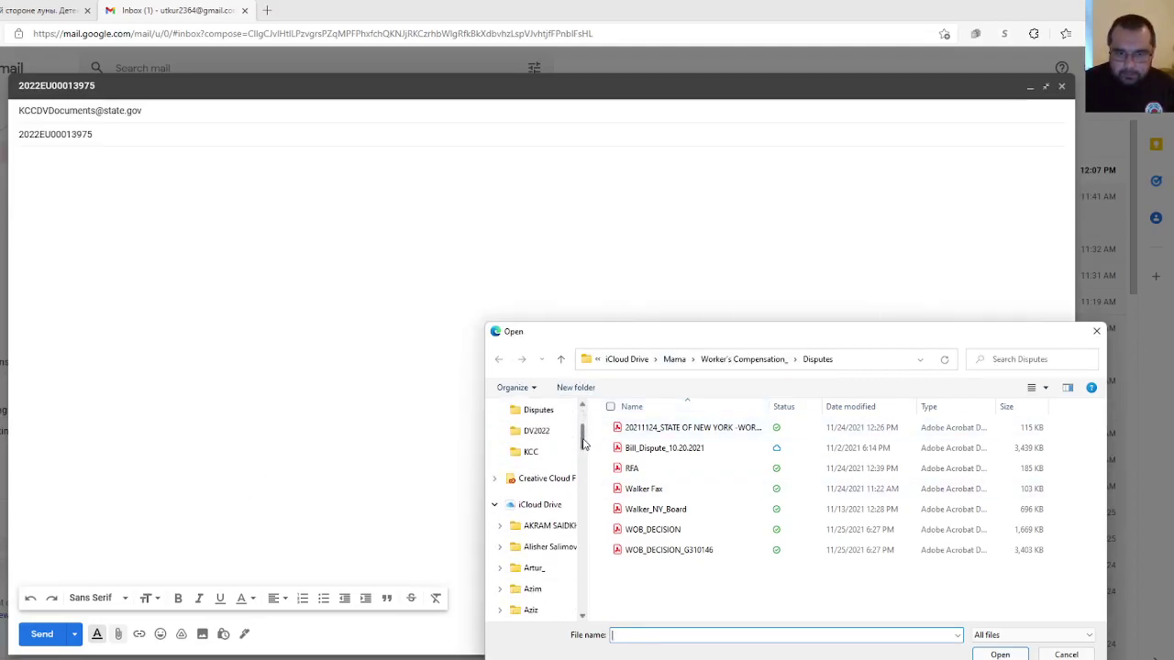
left_click(534, 430)
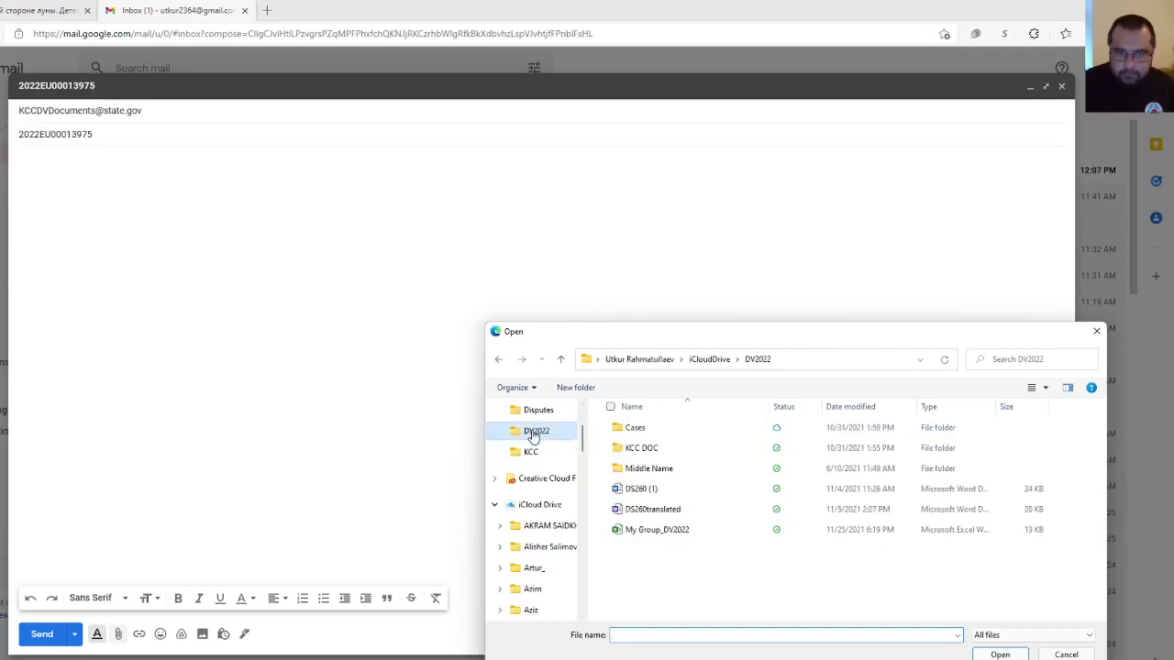
double_click(633, 429)
double_click(634, 429)
double_click(631, 449)
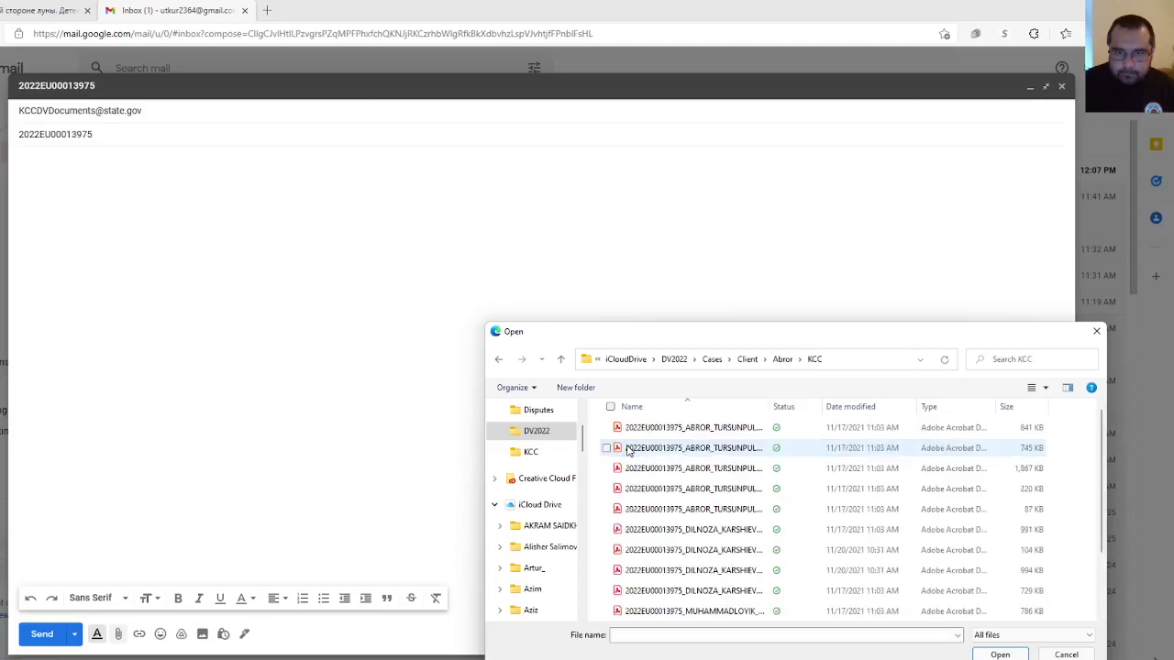
- Attach every file in the KCC folder except the Automatic Reply PDF, the KCC_SCAN_EMAIL video and the KCC_SCAN_EMAIL PDF
left_click(611, 407)
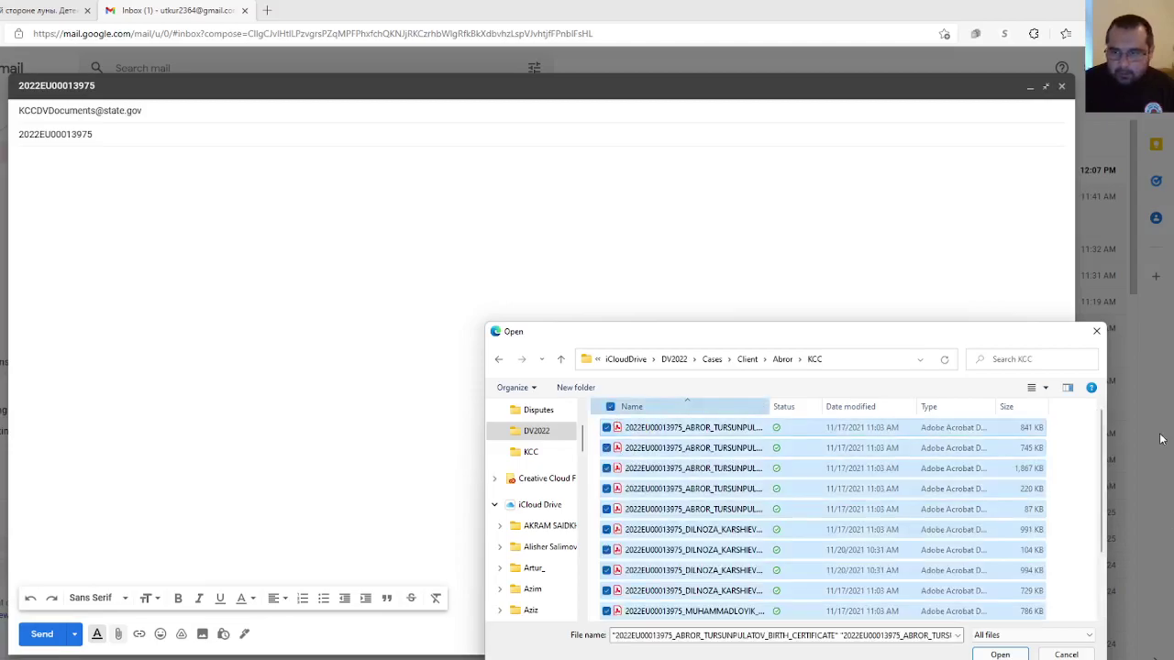
left_click_drag(1102, 468, 1105, 546)
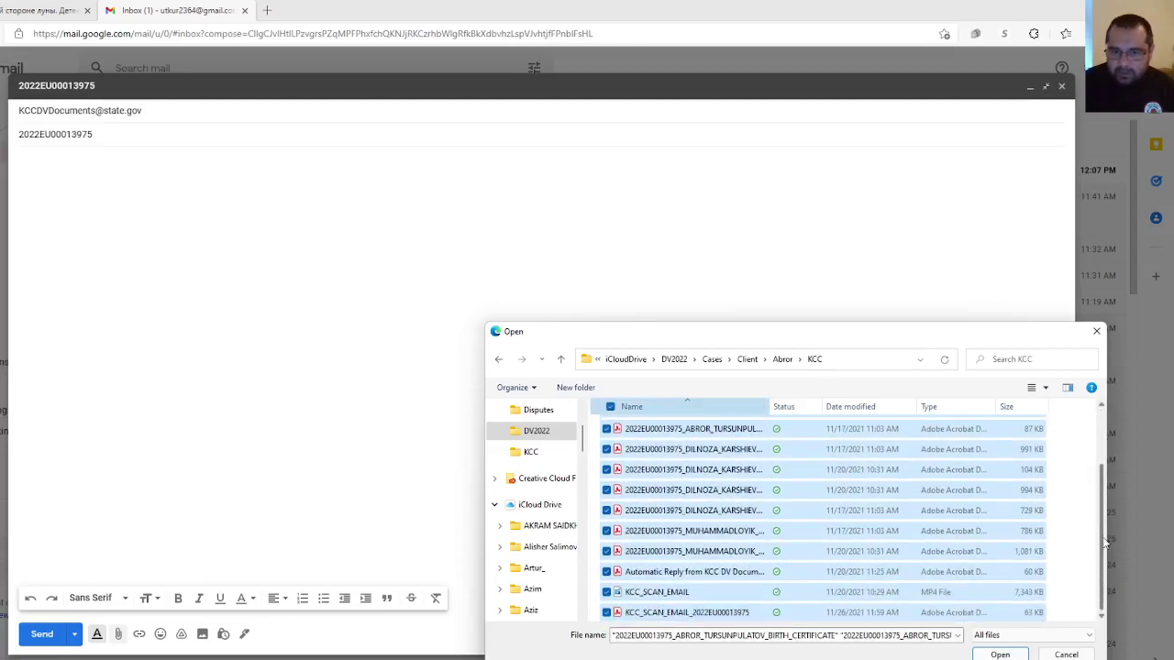
left_click(607, 572)
left_click(606, 592)
left_click(607, 612)
left_click(1000, 655)
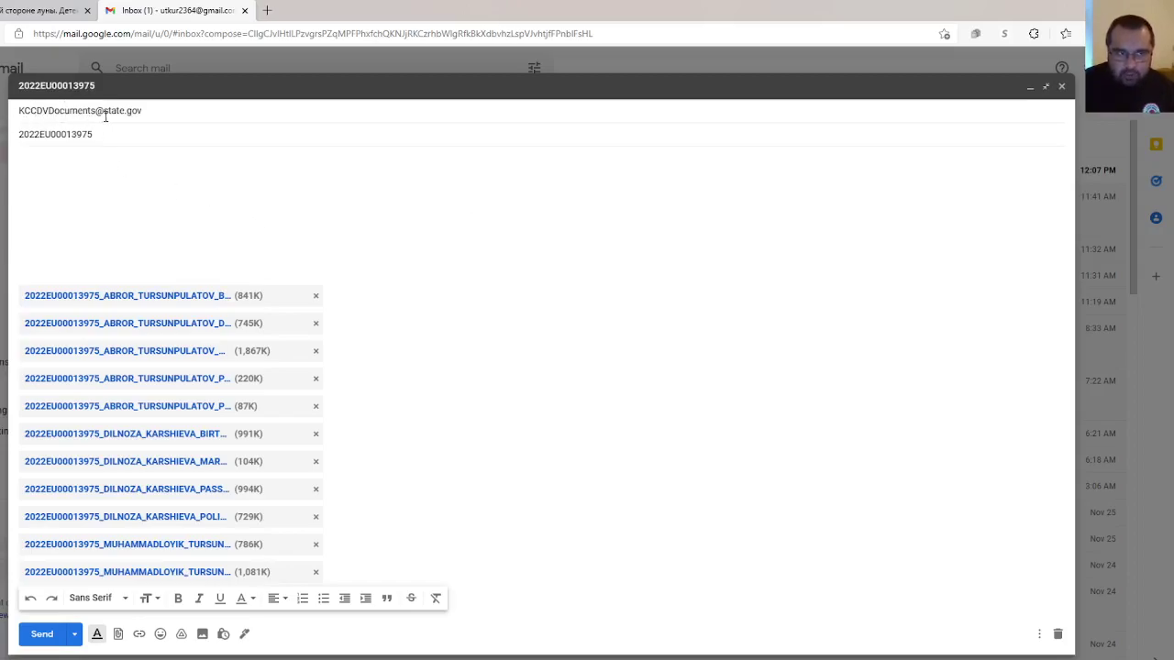
- Switch to the KCC_SCAN_EMAIL PDF in Acrobat and examine the sent message's sender, recipient and attachment file names for each family member
mouse_move(136, 114)
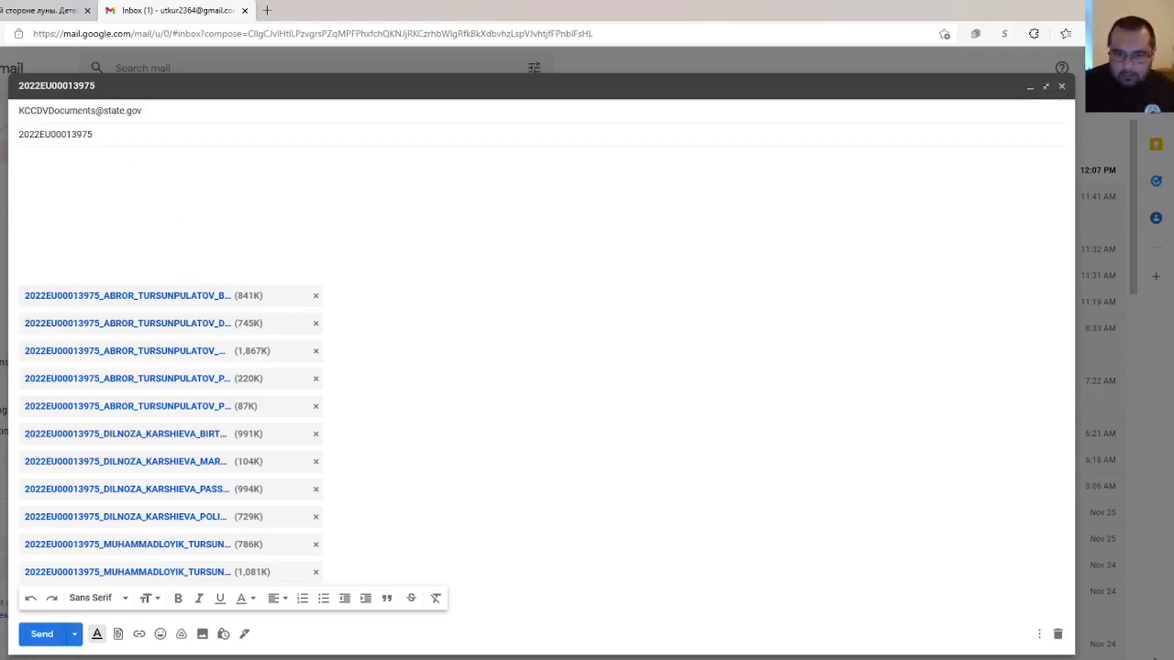
mouse_move(759, 659)
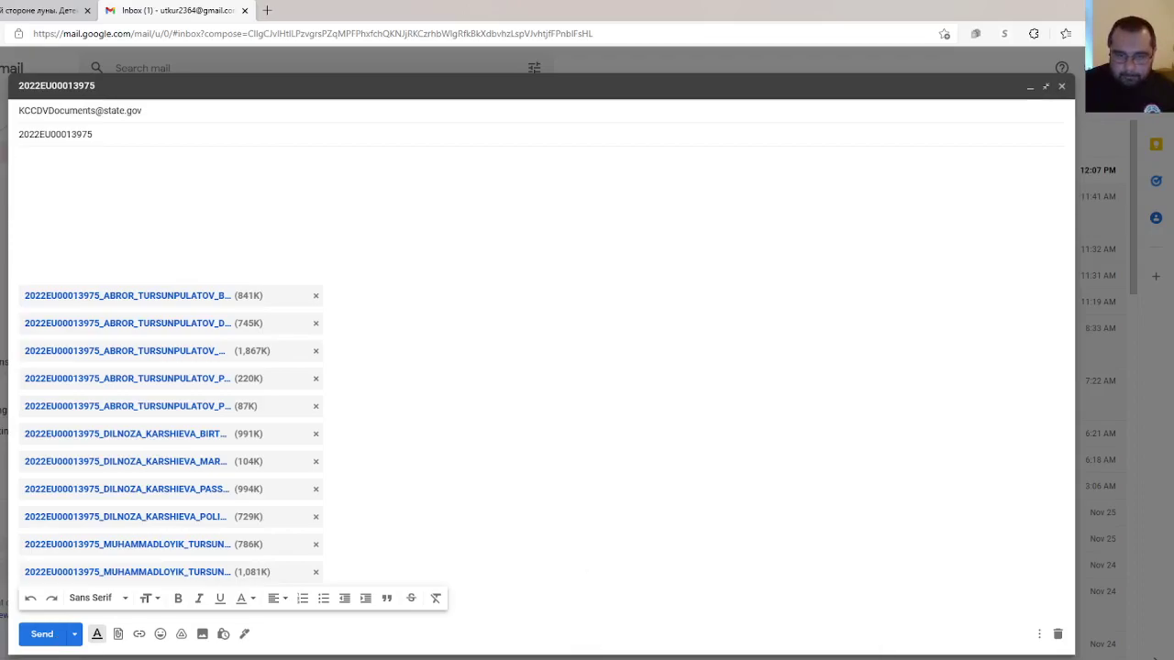
left_click(675, 634)
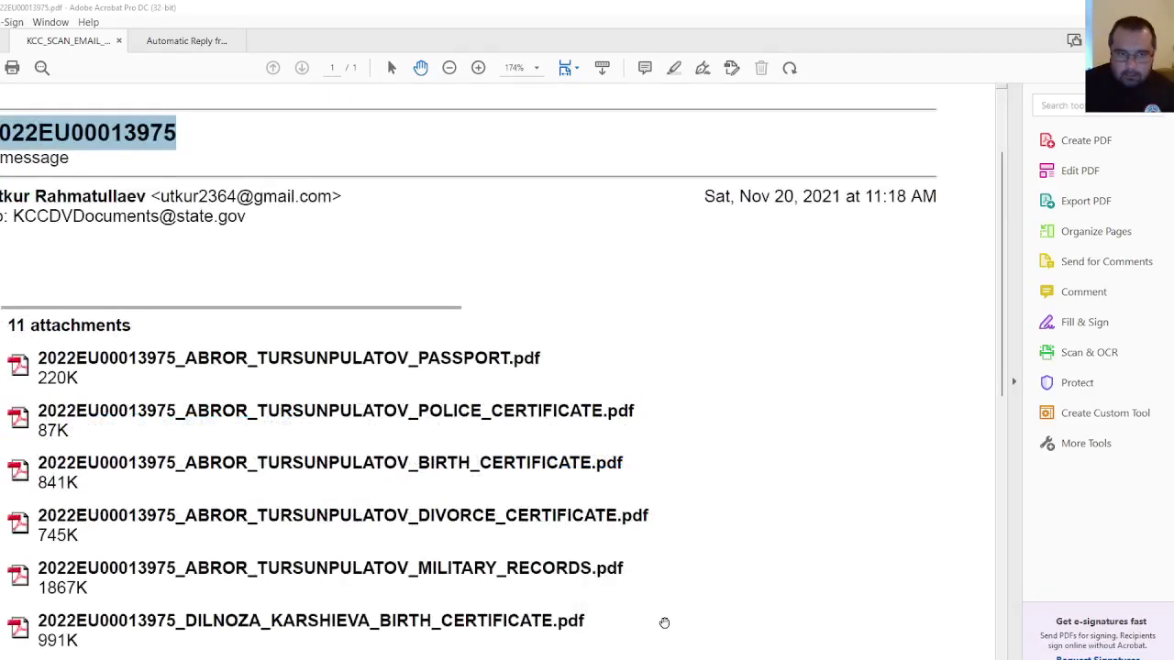
left_click(266, 236)
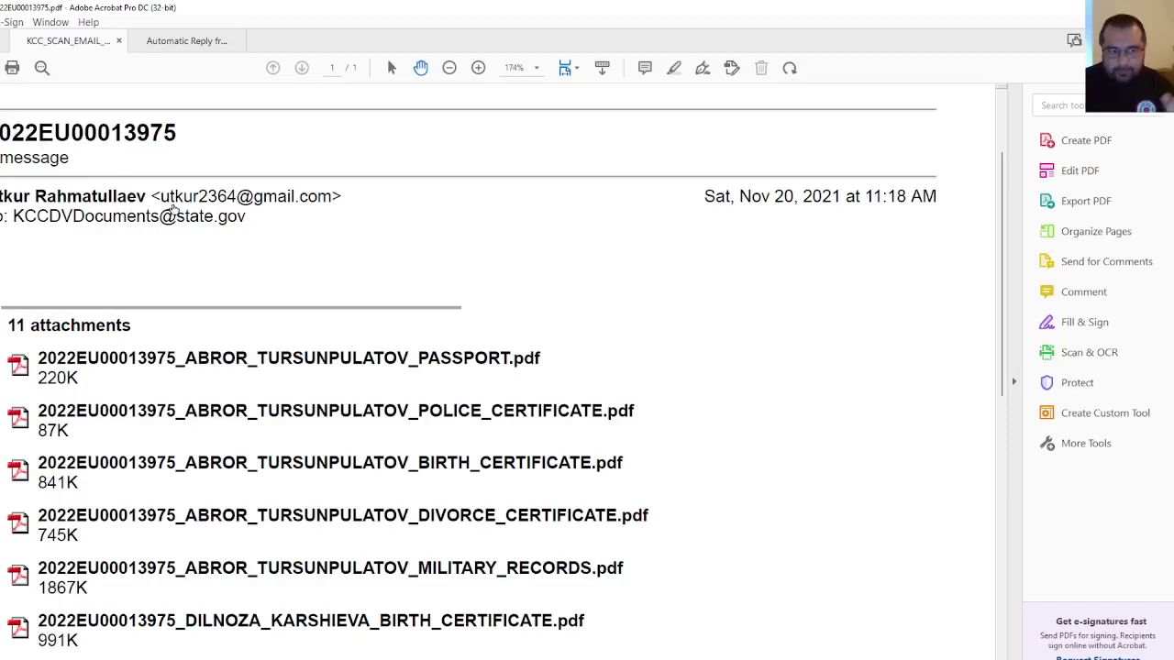
scroll(202, 254, "down", 3)
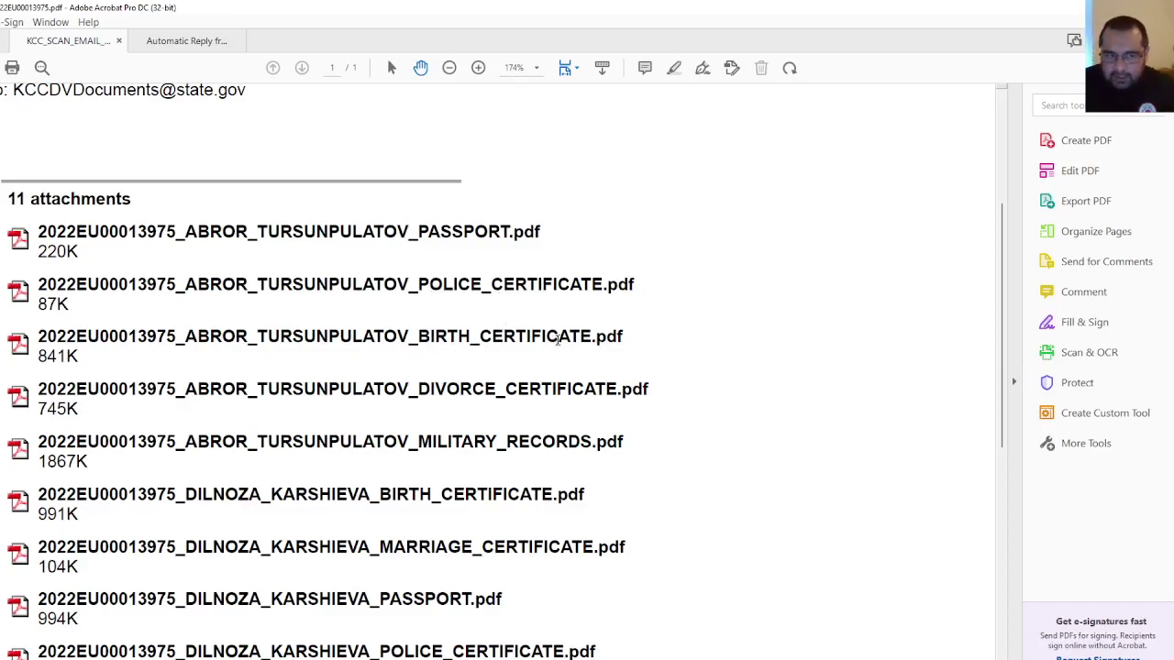
scroll(556, 340, "down", 1)
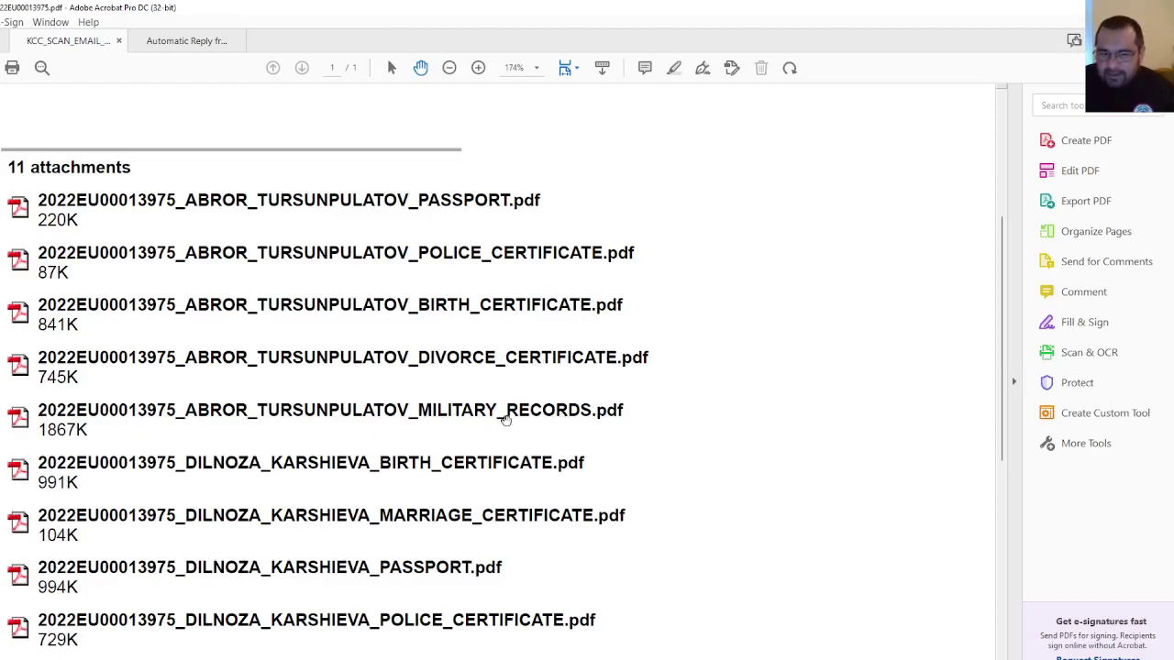
scroll(274, 513, "down", 1)
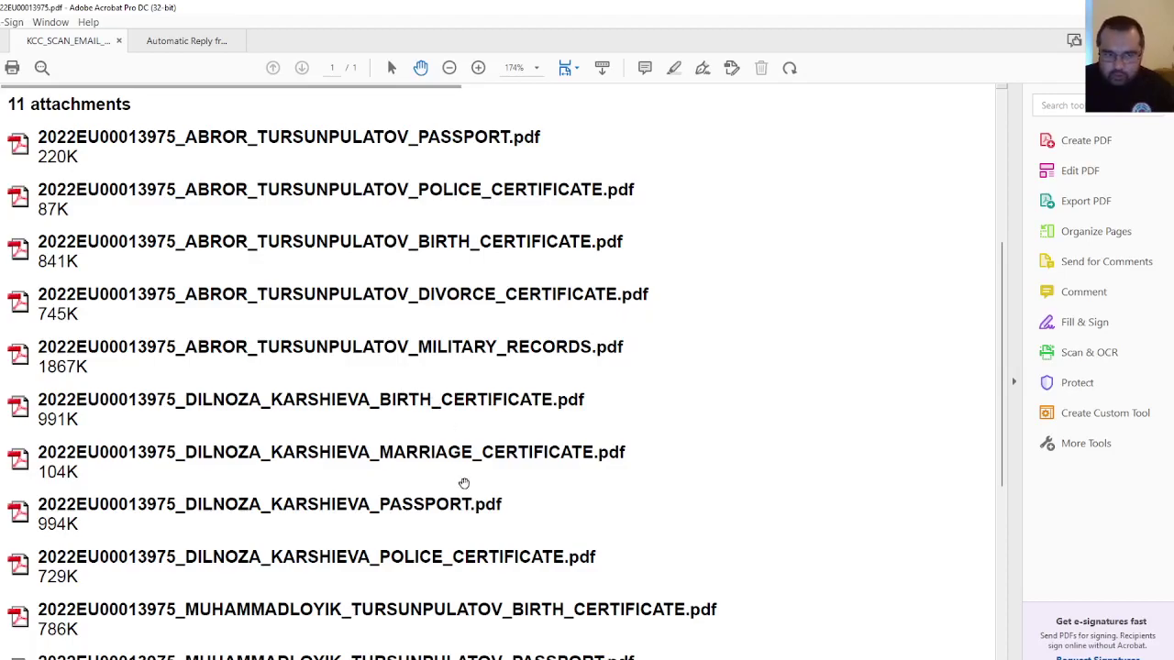
scroll(464, 482, "down", 1)
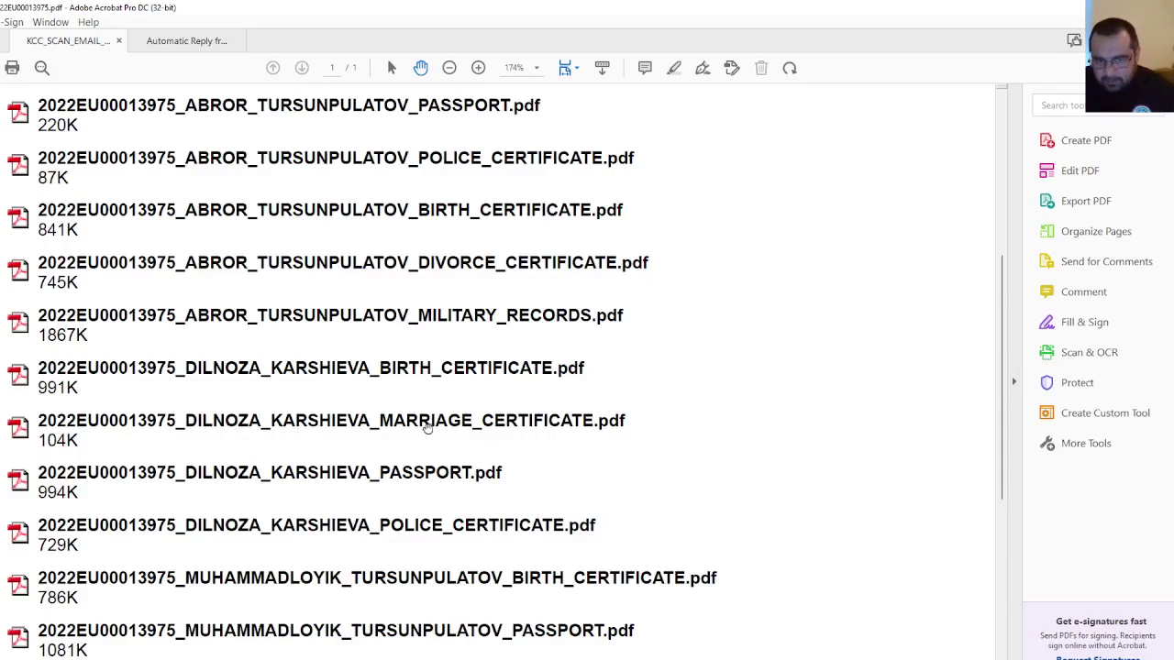
scroll(503, 447, "down", 1)
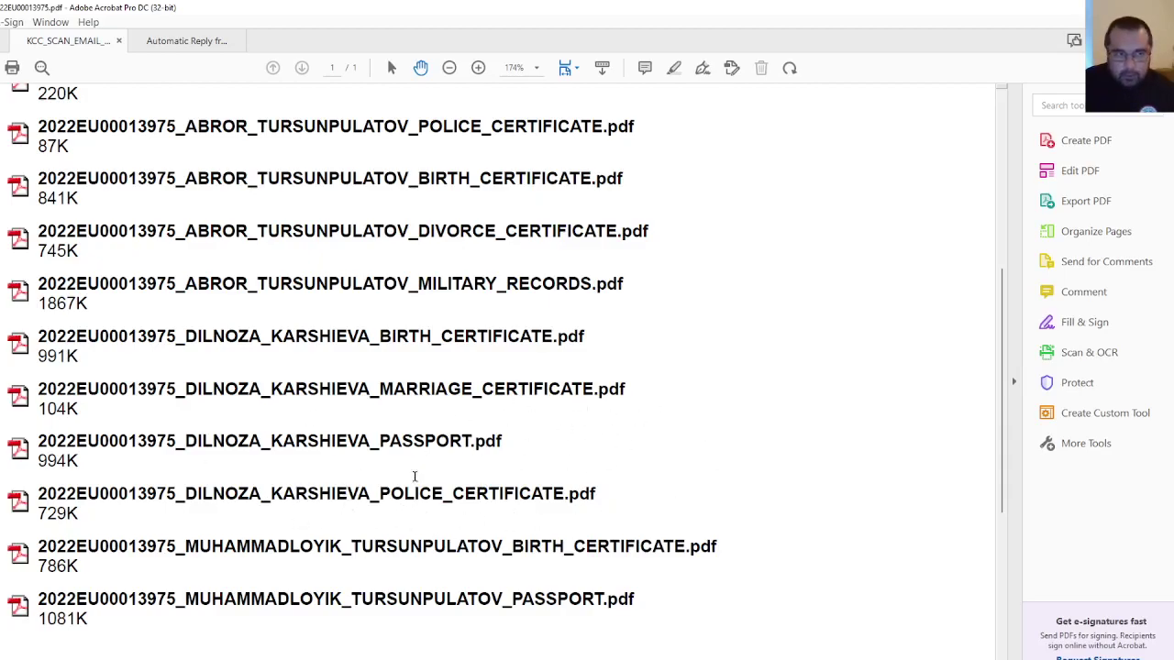
- Review the sent message's full attachment list, checking that each file name gives case number, person's name and document type
scroll(379, 439, "down", 1)
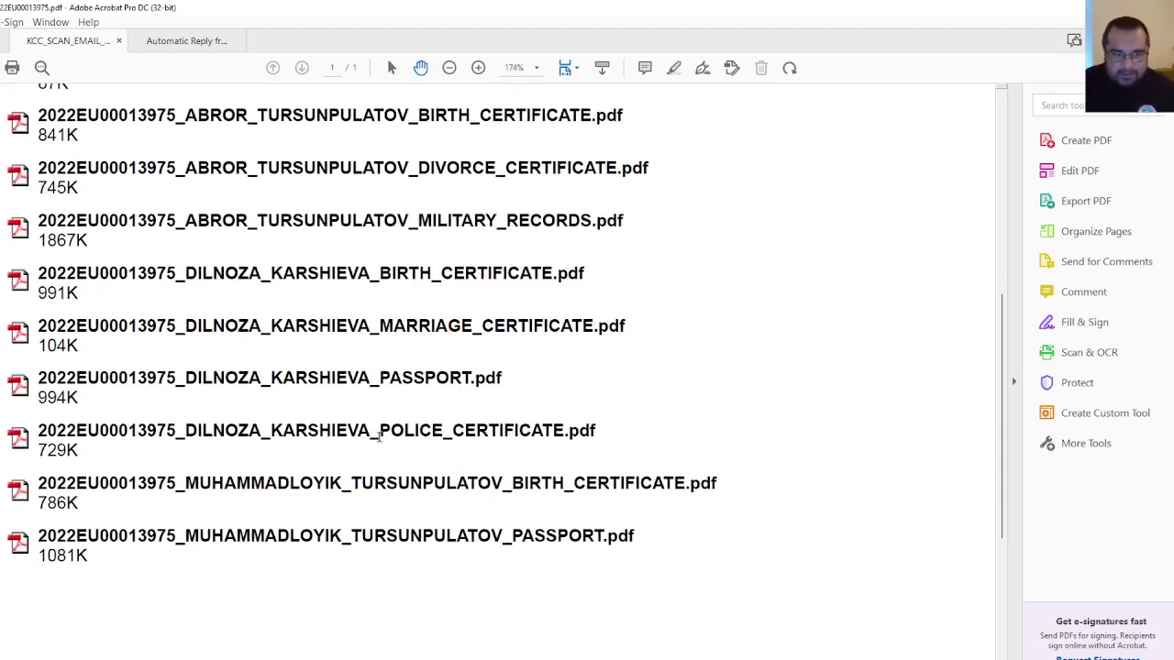
scroll(379, 438, "down", 2)
scroll(380, 440, "up", 8)
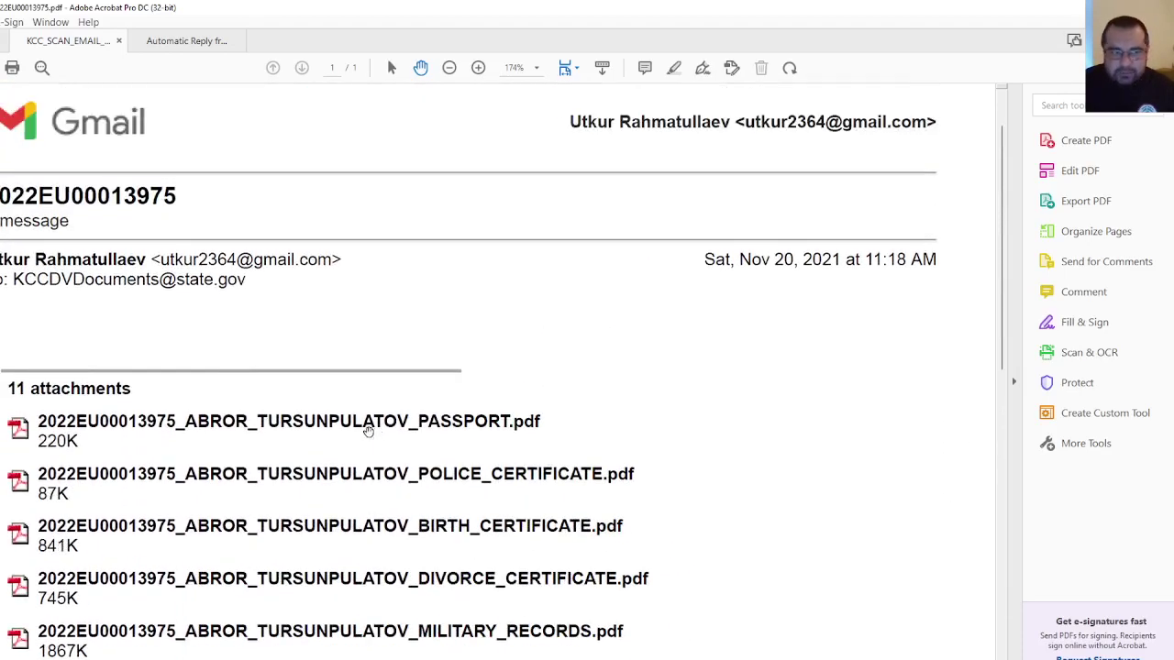
scroll(357, 421, "down", 4)
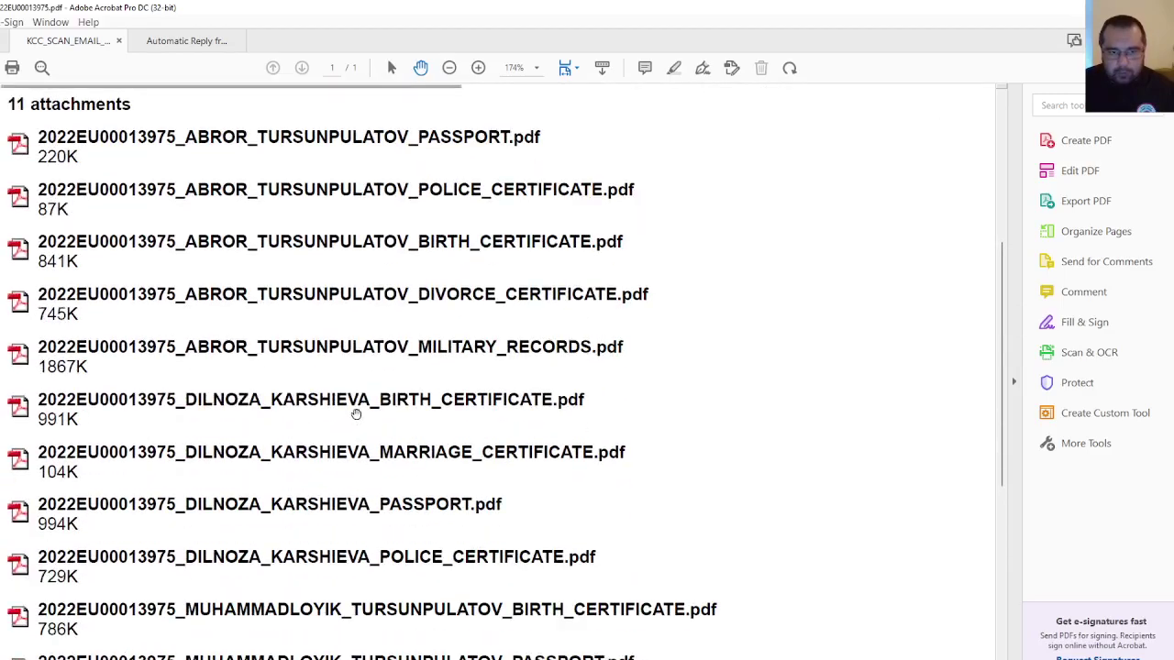
scroll(356, 412, "up", 5)
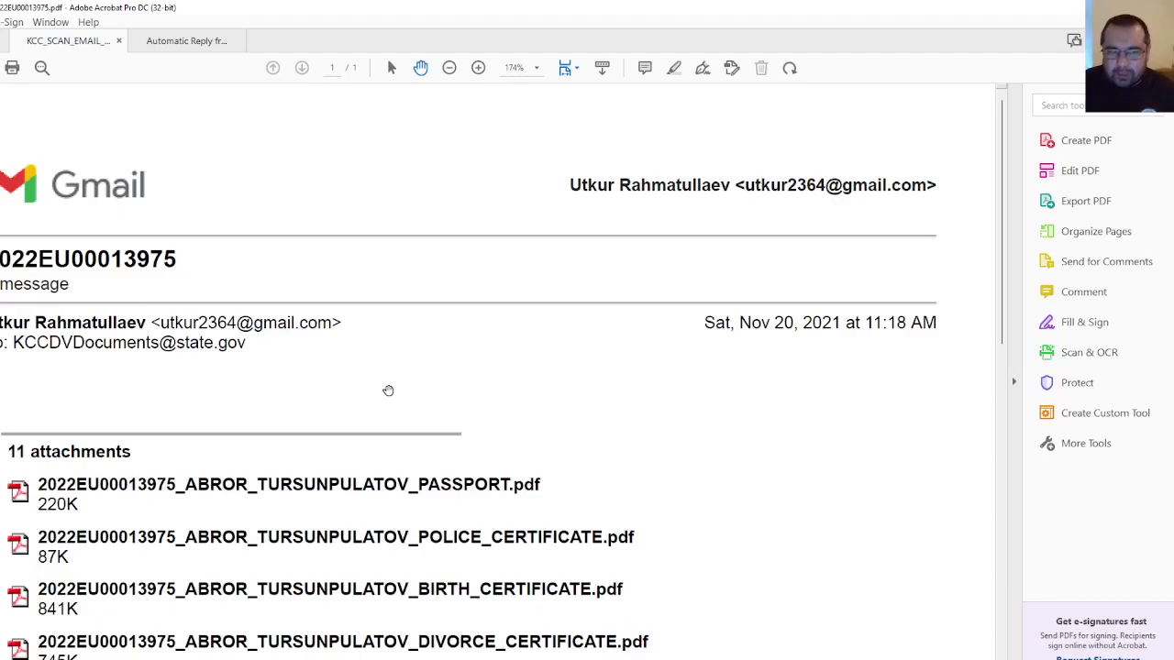
scroll(390, 395, "down", 3)
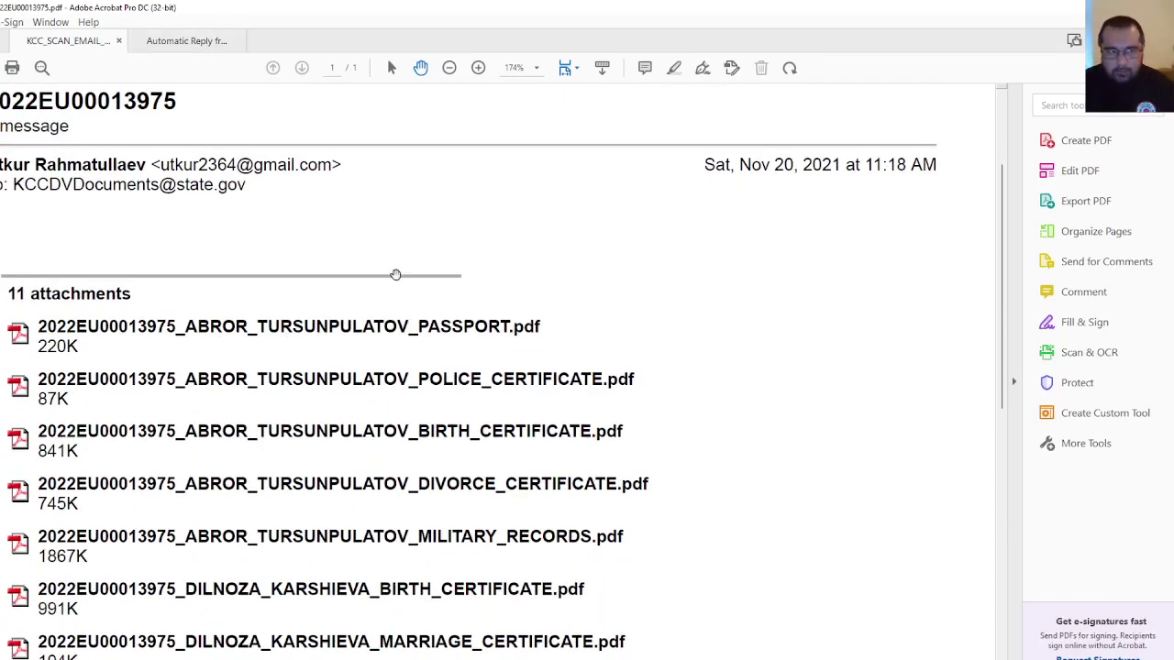
scroll(147, 149, "up", 1)
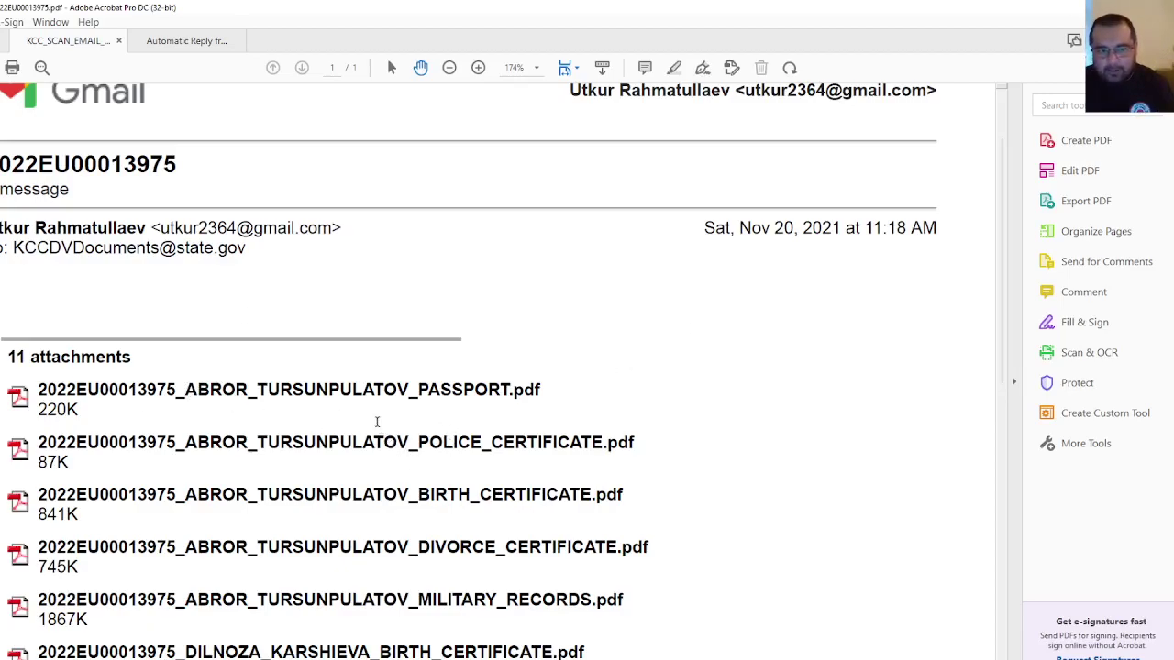
scroll(377, 422, "down", 1)
scroll(345, 362, "down", 6)
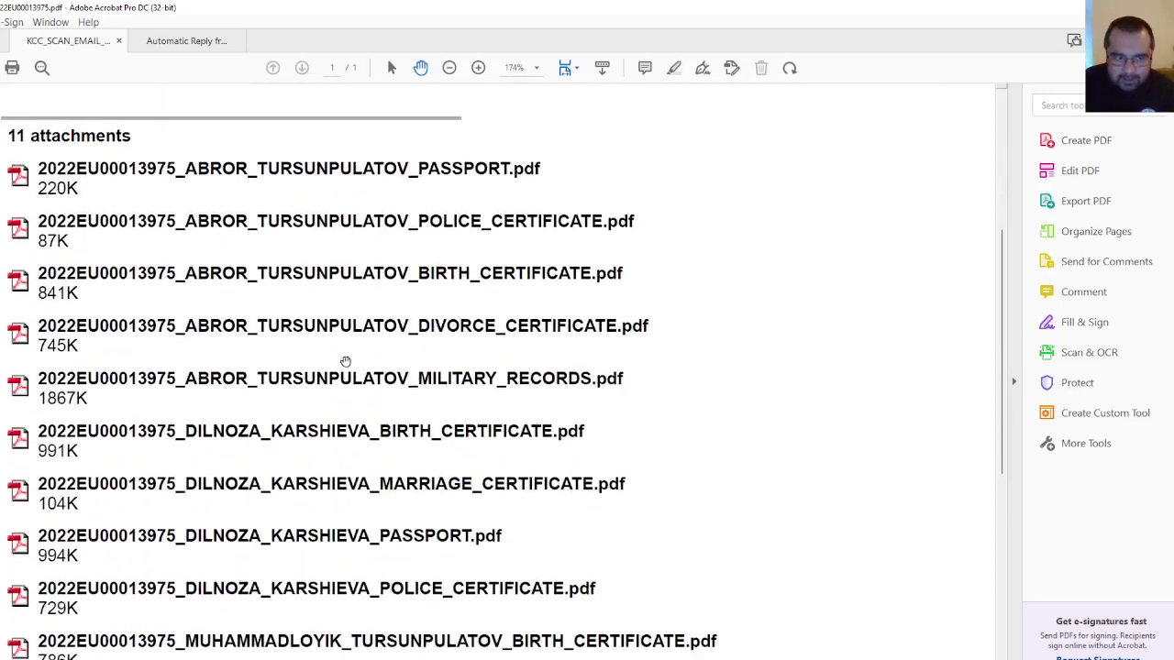
scroll(345, 361, "up", 3)
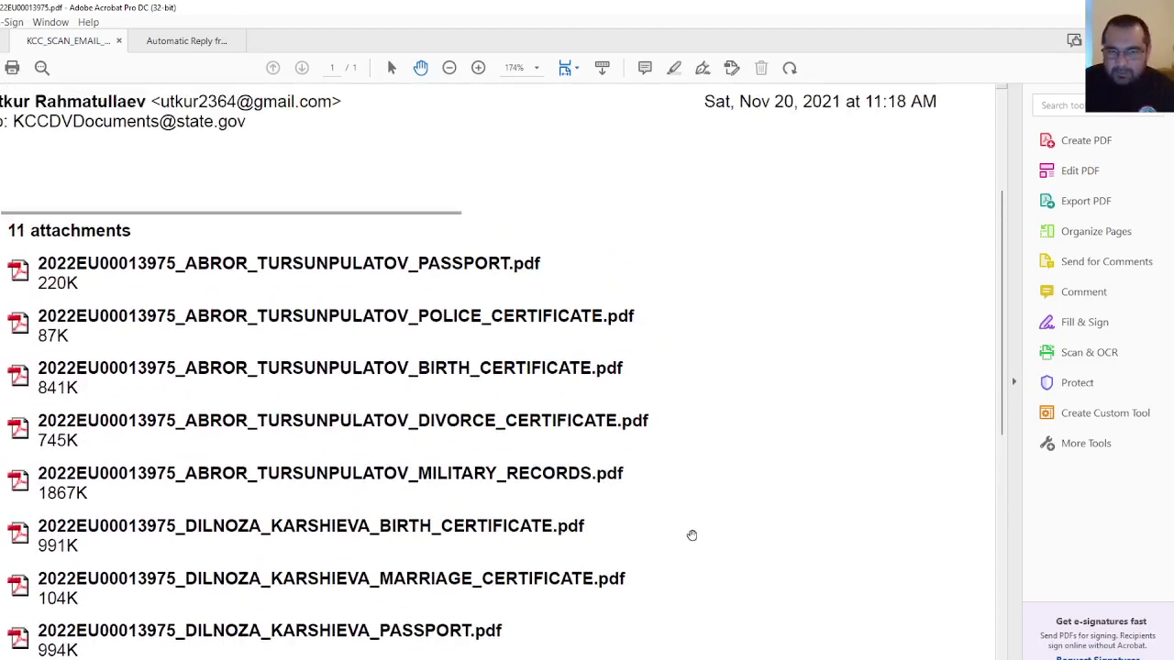
- Compare the Automatic Reply from KCC DV Documents PDF with the sent message, examining both time stamps and the reply's text
left_click(182, 42)
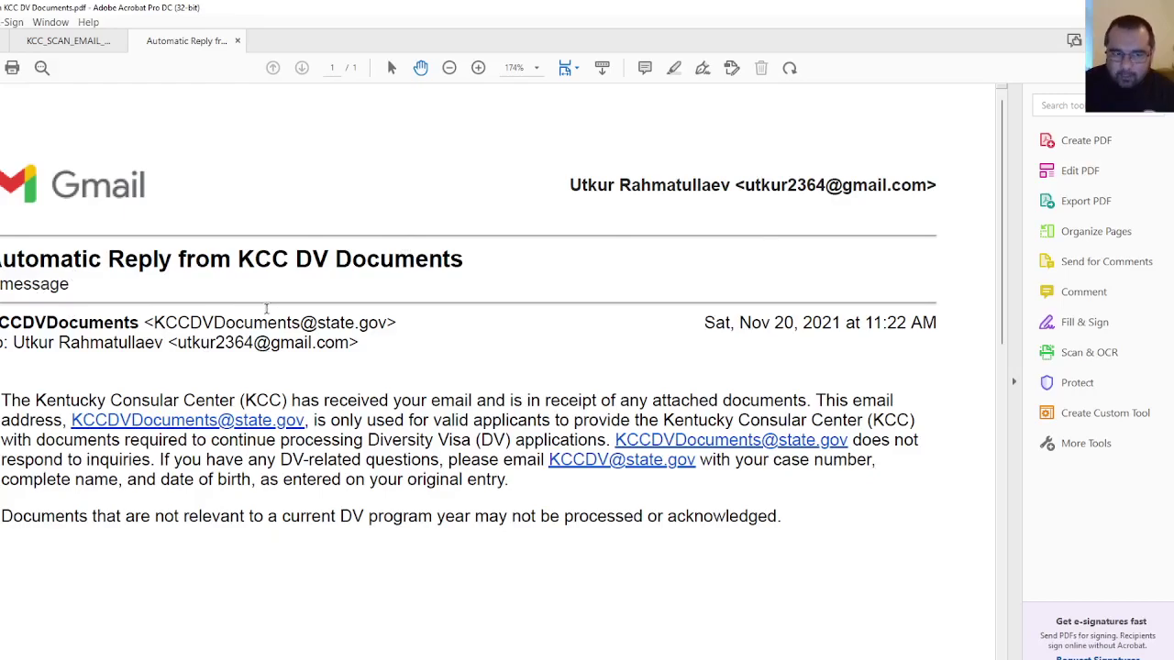
left_click(91, 42)
scroll(330, 341, "up", 3)
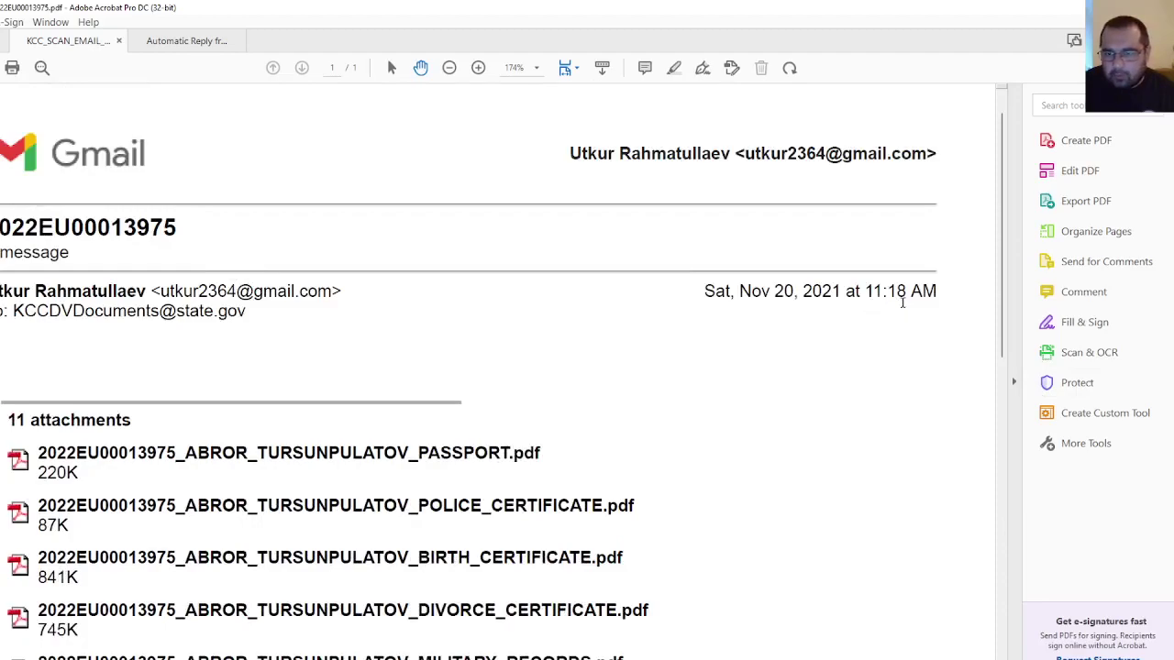
left_click(190, 42)
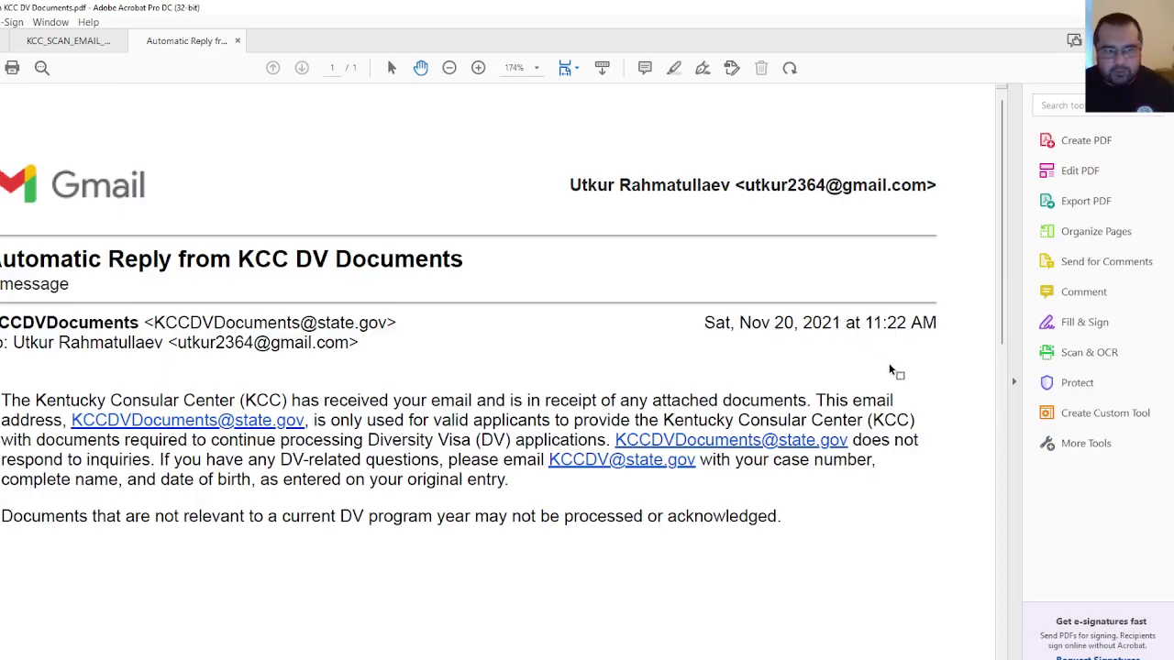
scroll(258, 402, "down", 1)
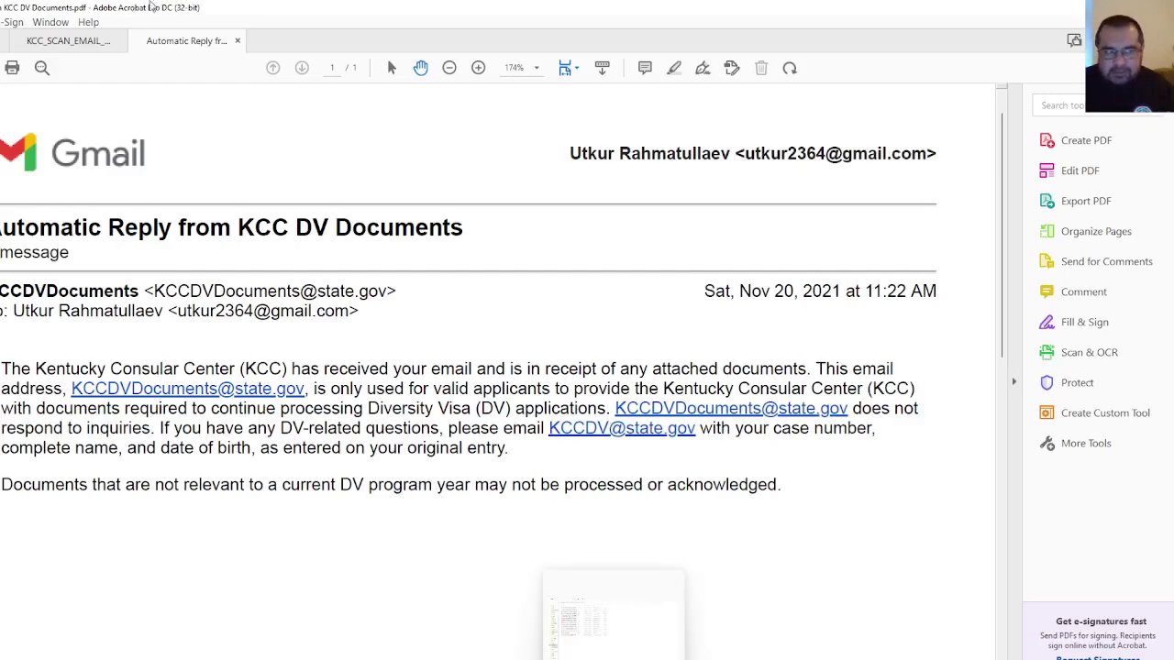
left_click(65, 40)
scroll(173, 518, "down", 2)
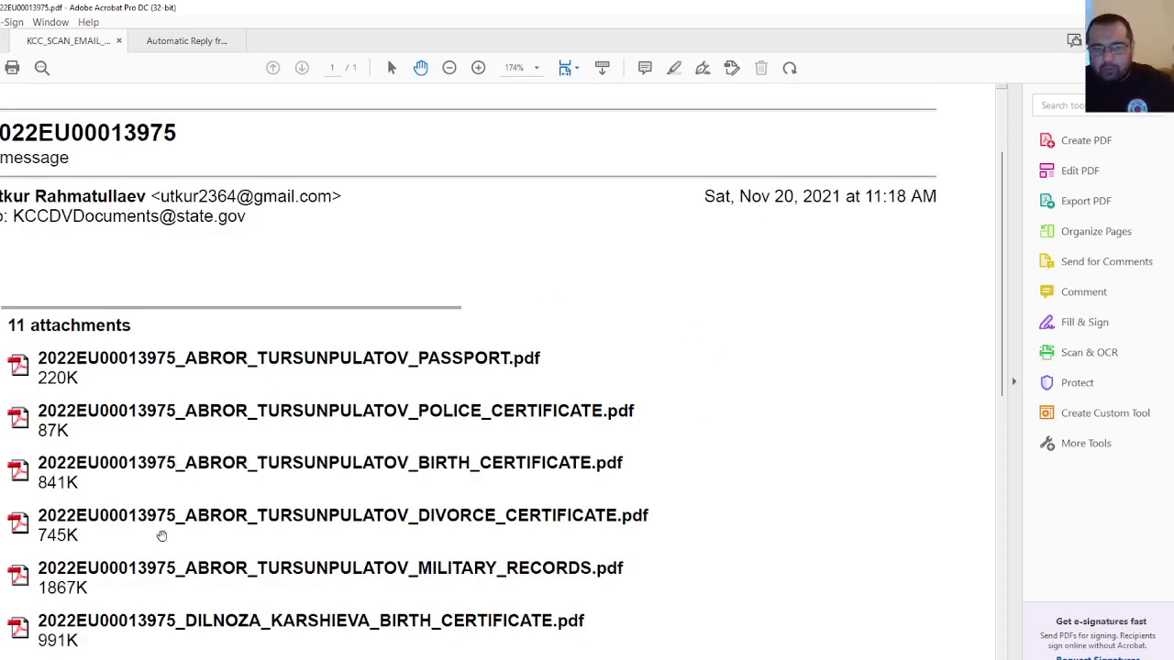
left_click(166, 43)
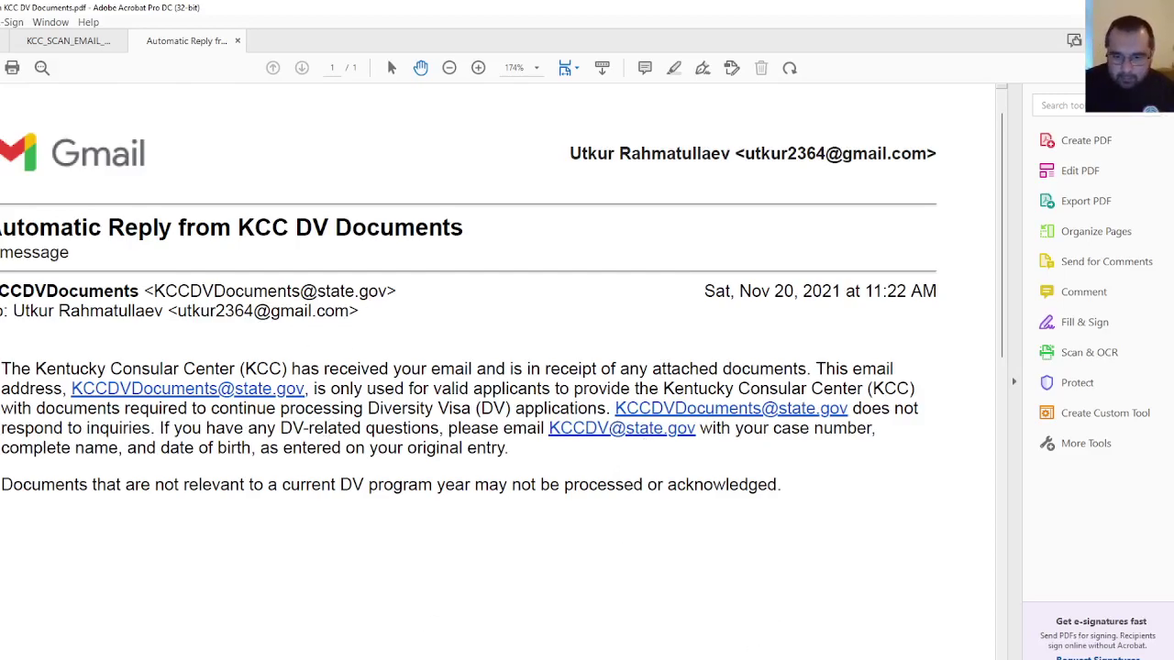
- Switch to the My_Group_DV2022 workbook in Excel
key("alt+Tab")
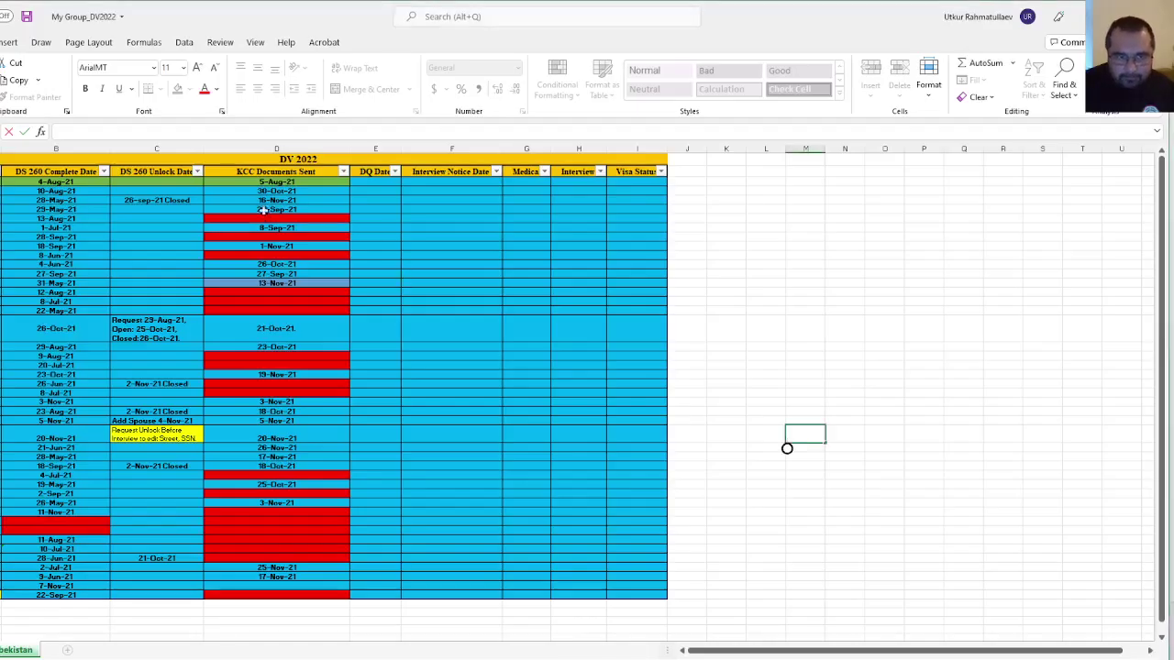